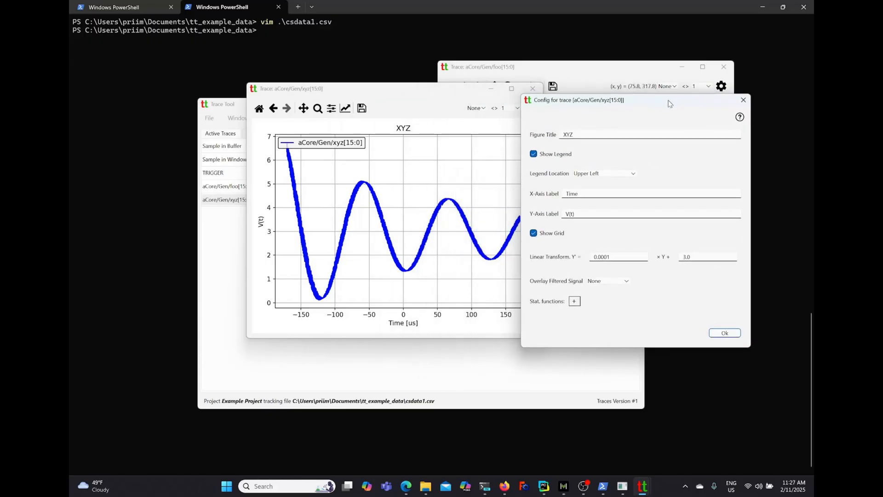
# Step: Overlay a Savitzky-Golay filtered signal on the XYZ trace and move the configuration dialog clear of the plot
pyautogui.click(627, 281)
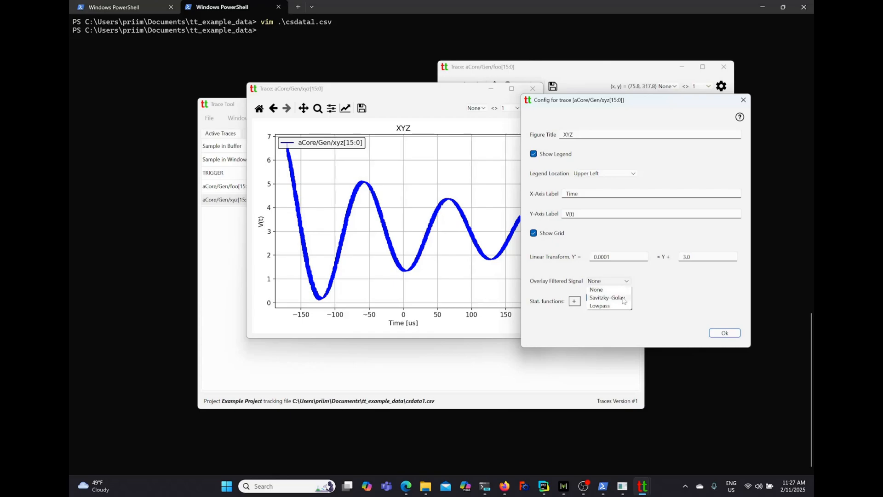
pyautogui.click(624, 298)
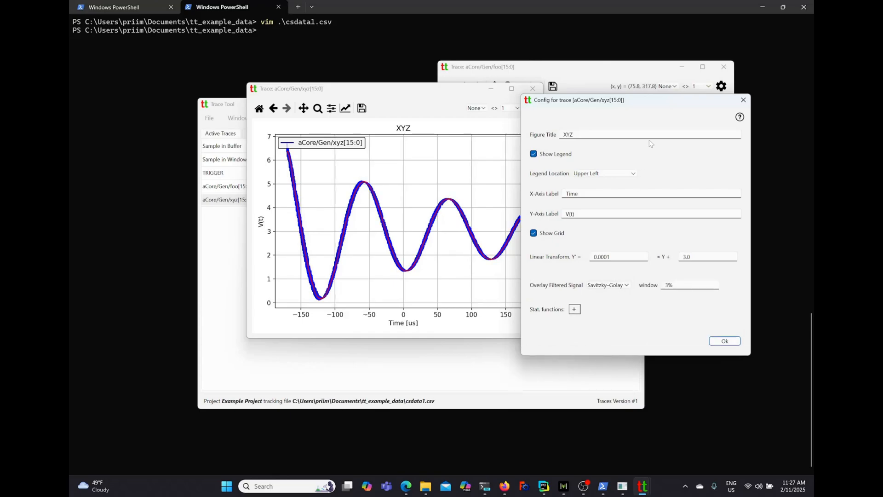
pyautogui.moveTo(629, 103); pyautogui.dragTo(650, 109)
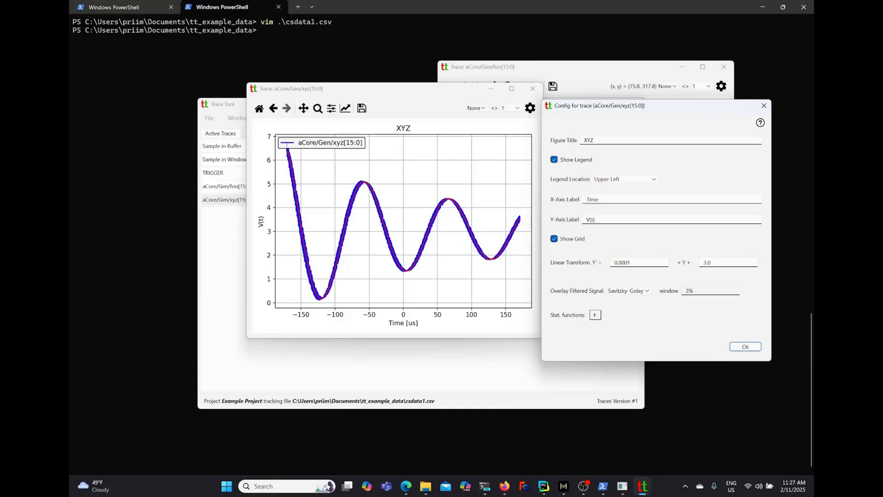
# Step: Try Savitzky-Golay window values of 1, 100, 10000 and 1000 on the overlay
pyautogui.click(695, 290)
pyautogui.moveTo(694, 291); pyautogui.dragTo(682, 293)
pyautogui.write('1')
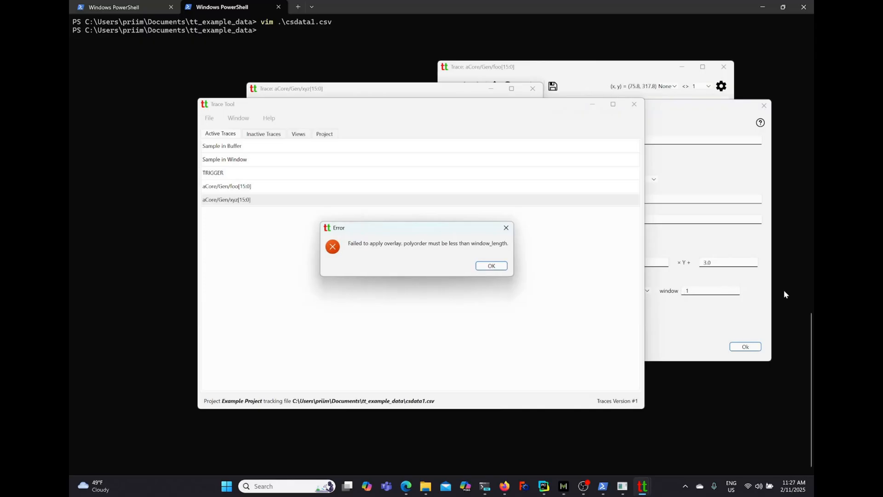
pyautogui.click(488, 265)
pyautogui.write('00')
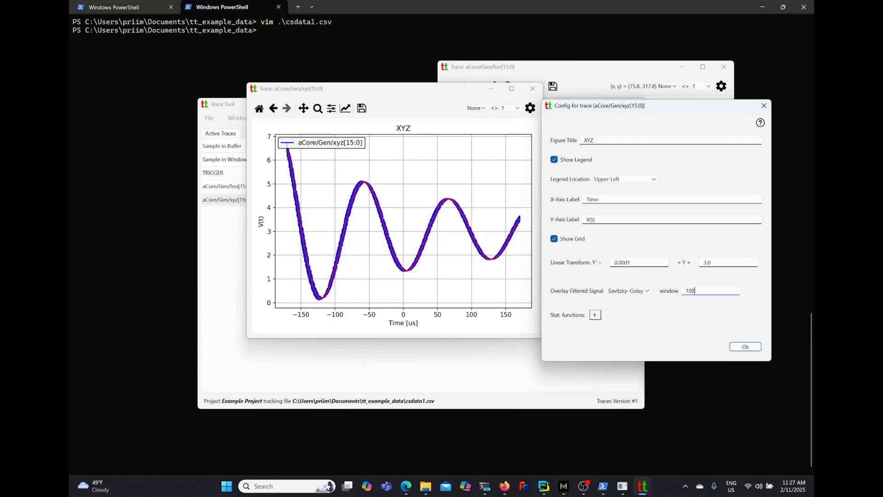
pyautogui.write('00')
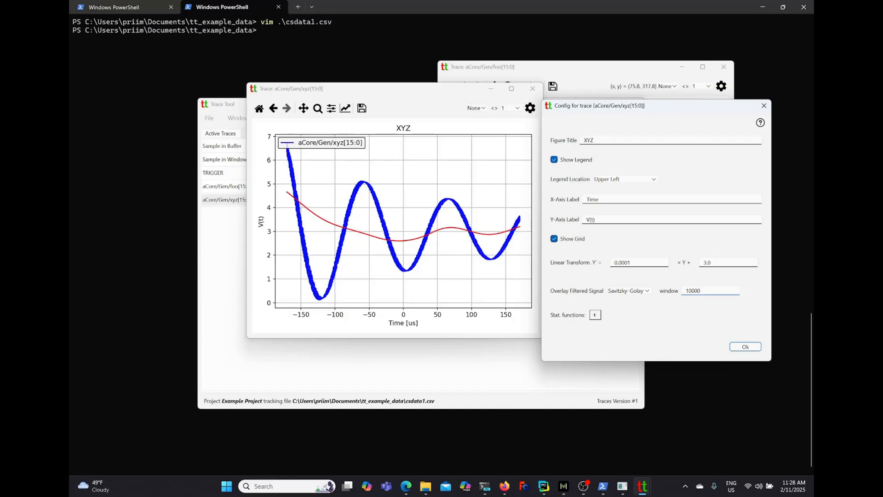
pyautogui.press('BackSpace')
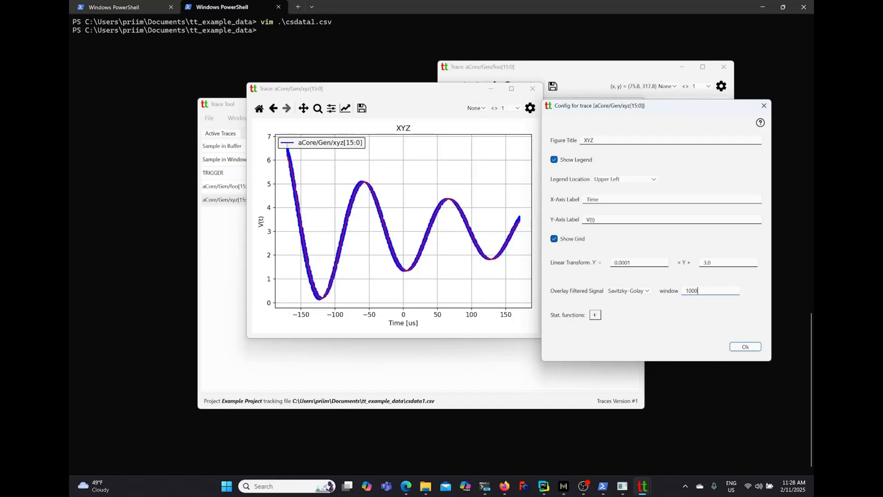
# Step: Set the Savitzky-Golay window to 5% and accept the trace configuration
pyautogui.moveTo(699, 291); pyautogui.dragTo(678, 294)
pyautogui.write('5')
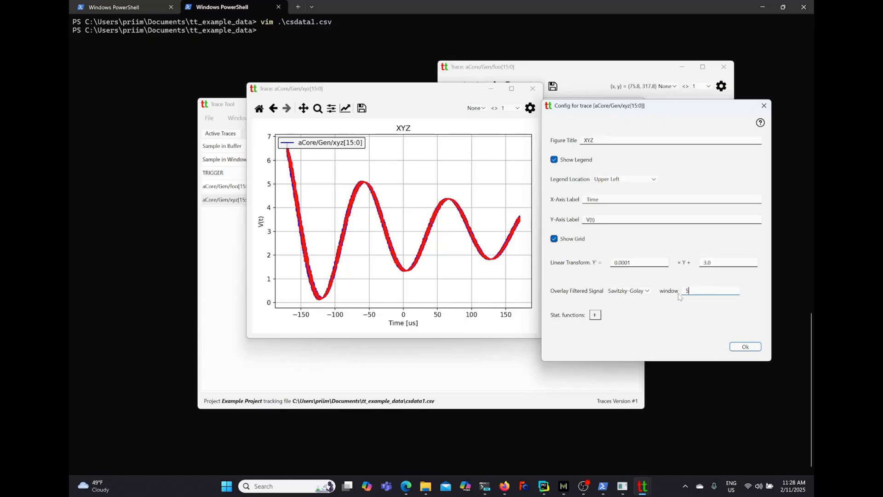
pyautogui.write('%')
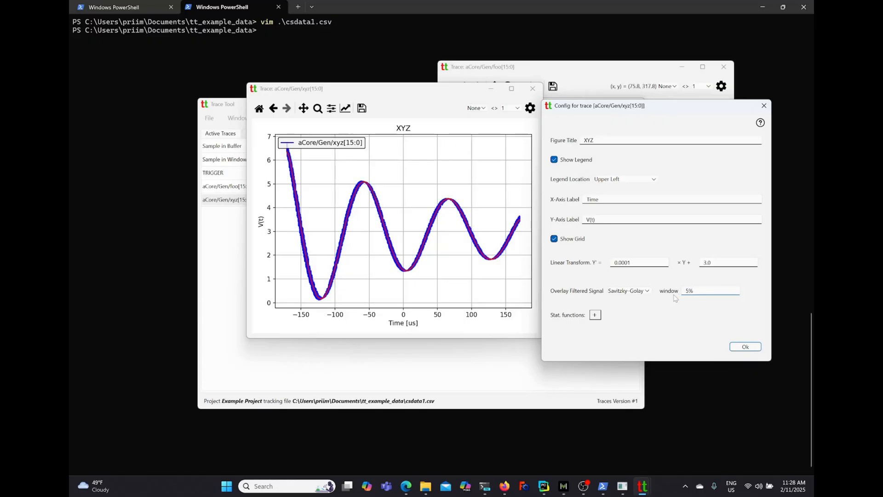
pyautogui.click(746, 349)
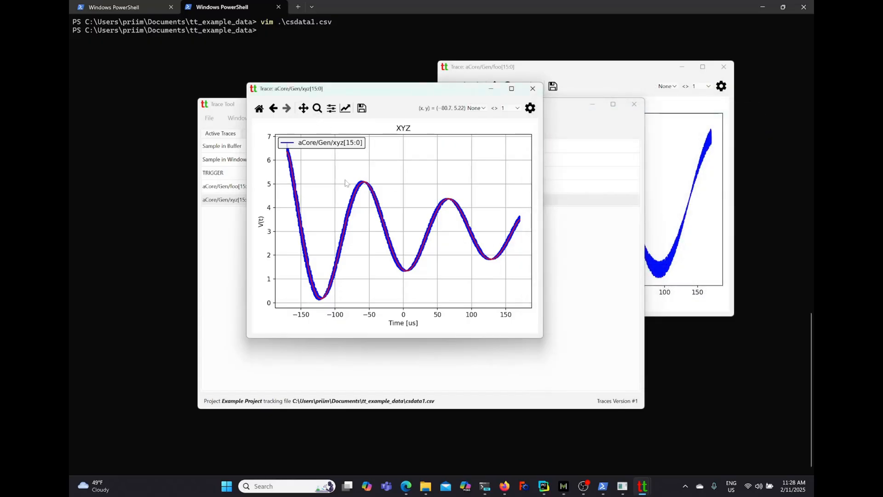
# Step: Zoom in on the peak near -60 us to compare the Savitzky-Golay overlay with the raw signal, and restore the full view
pyautogui.click(318, 110)
pyautogui.moveTo(347, 173); pyautogui.dragTo(380, 202)
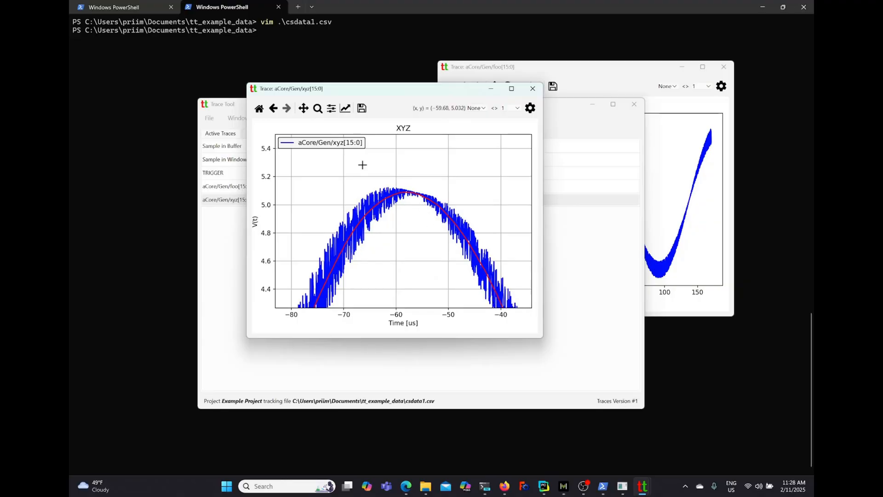
pyautogui.click(259, 109)
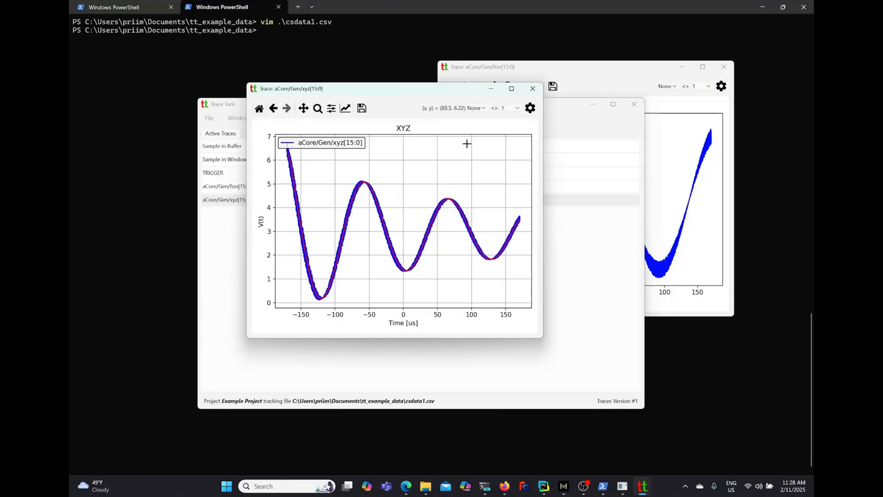
# Step: Reopen the XYZ trace configuration beside the plot and switch the overlay filter to Lowpass
pyautogui.click(530, 109)
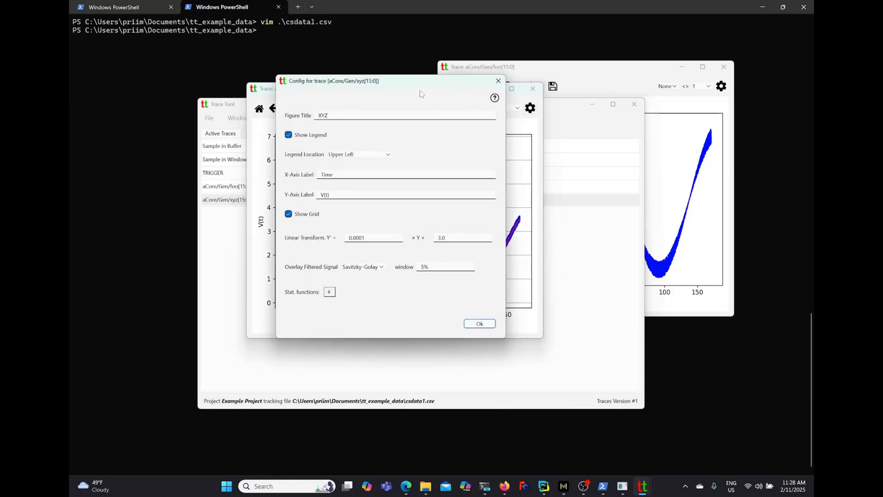
pyautogui.moveTo(399, 88); pyautogui.dragTo(631, 138)
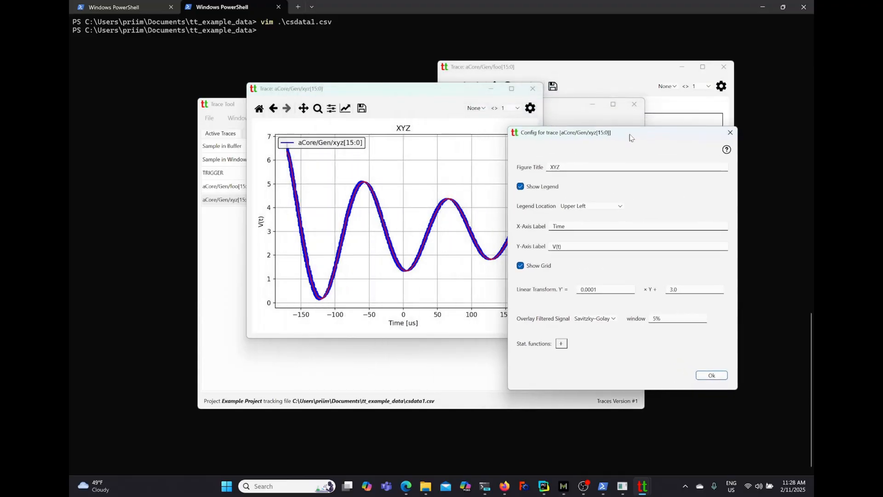
pyautogui.click(616, 318)
pyautogui.click(607, 343)
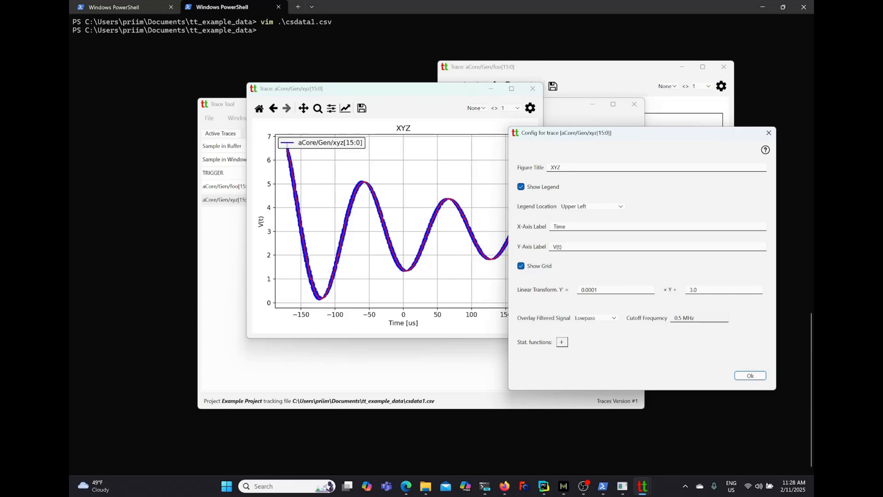
# Step: Try lowpass cutoff frequencies of 0.2 MHz and 0.3 MHz on the overlay
pyautogui.moveTo(679, 317); pyautogui.dragTo(683, 318)
pyautogui.write('2')
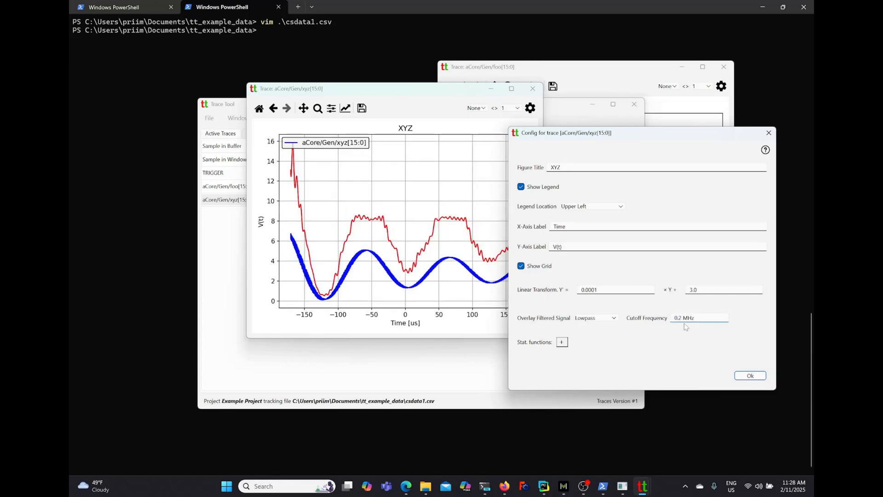
pyautogui.press('BackSpace')
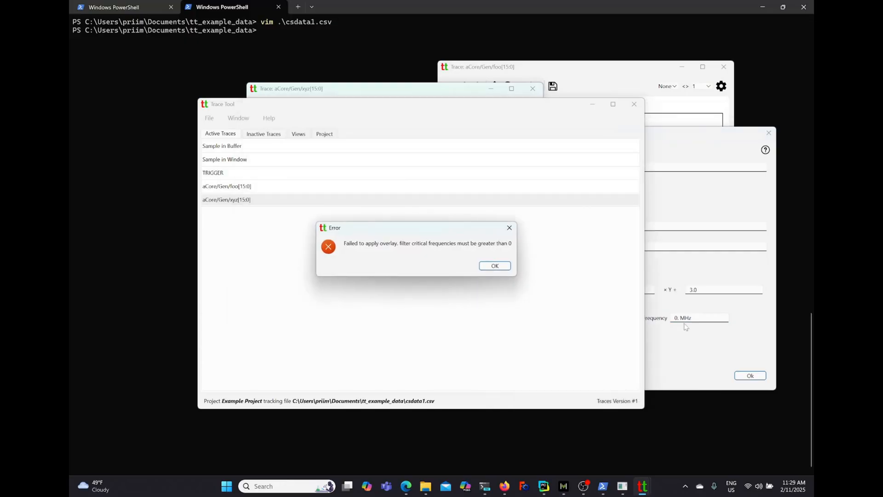
pyautogui.click(489, 265)
pyautogui.write('3')
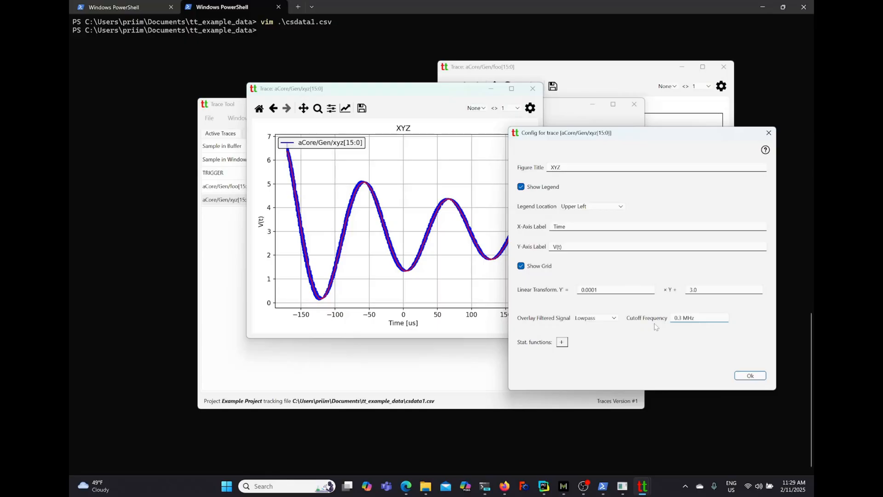
# Step: Set the lowpass cutoff frequency to 0.9 MHz, accept it, and zoom in on the peak near -60 us
pyautogui.hotkey('shift', 'Left')
pyautogui.write('9')
pyautogui.click(750, 376)
pyautogui.press('o')
pyautogui.moveTo(351, 169); pyautogui.dragTo(395, 214)
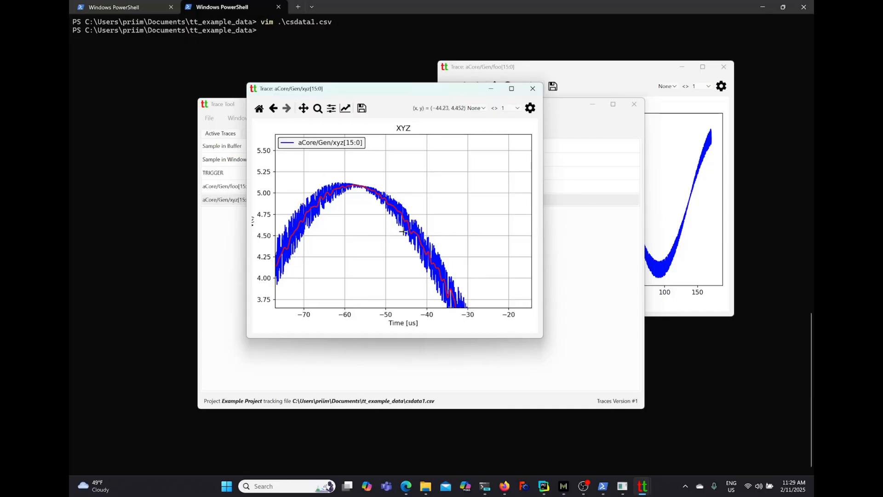
# Step: Reopen the trace configuration, try a 0.5 MHz cutoff, and set the lowpass cutoff frequency to 0.4 MHz
pyautogui.click(530, 109)
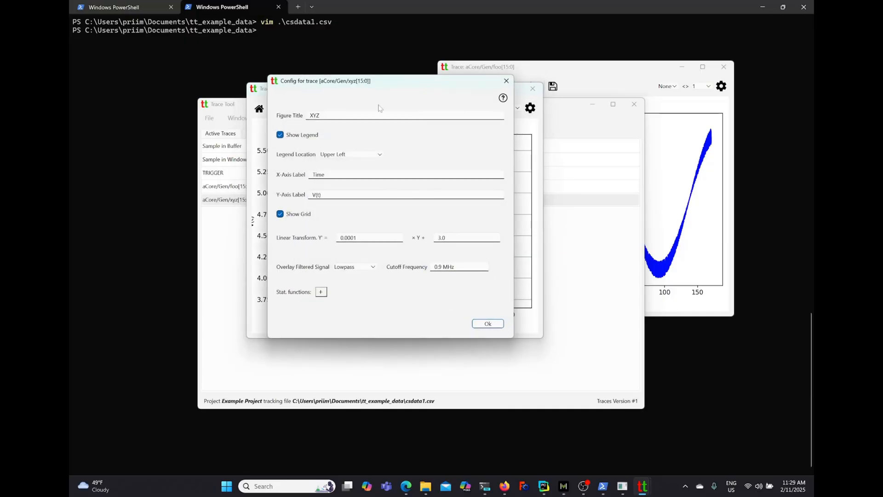
pyautogui.moveTo(370, 83); pyautogui.dragTo(642, 108)
pyautogui.doubleClick(712, 295)
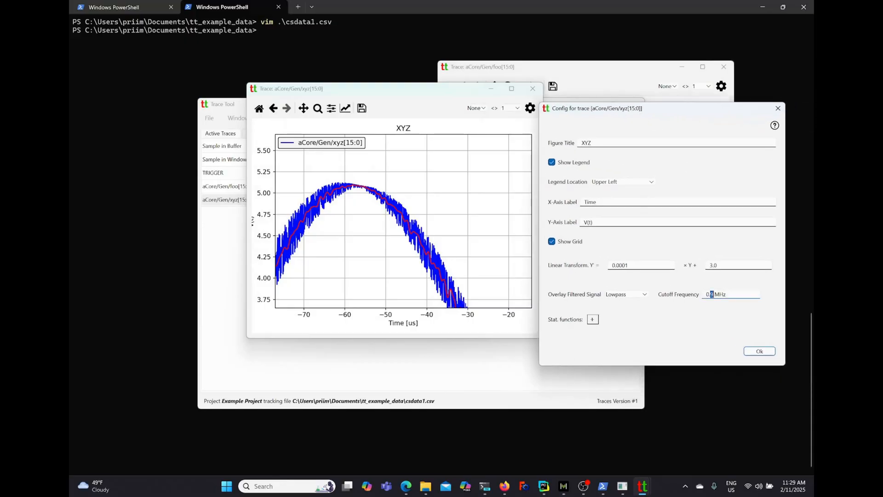
pyautogui.write('5')
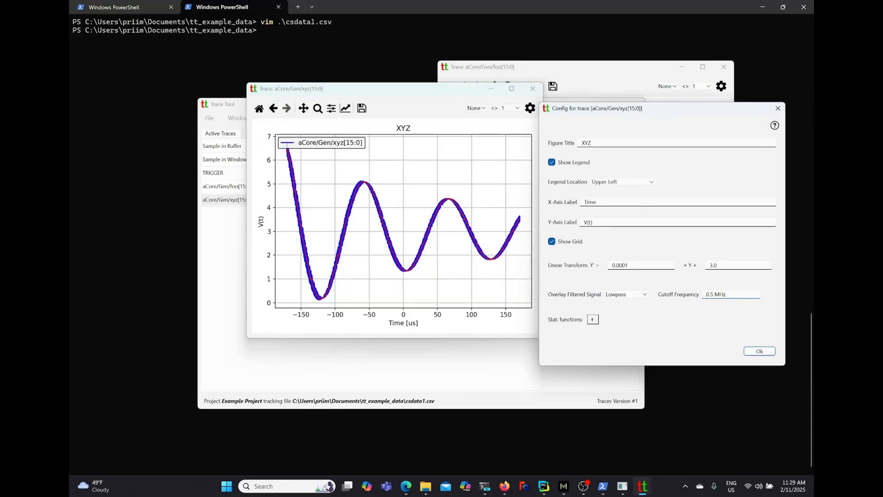
pyautogui.doubleClick(711, 294)
pyautogui.write('4')
pyautogui.click(760, 351)
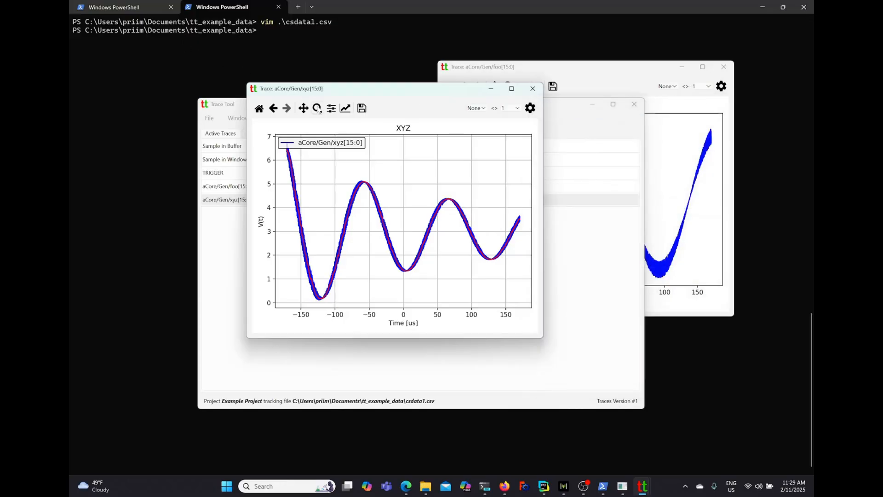
# Step: Inspect the 0.4 MHz lowpass overlay up close at the peak near -60 us and return to the full plot
pyautogui.click(318, 108)
pyautogui.moveTo(344, 170); pyautogui.dragTo(386, 211)
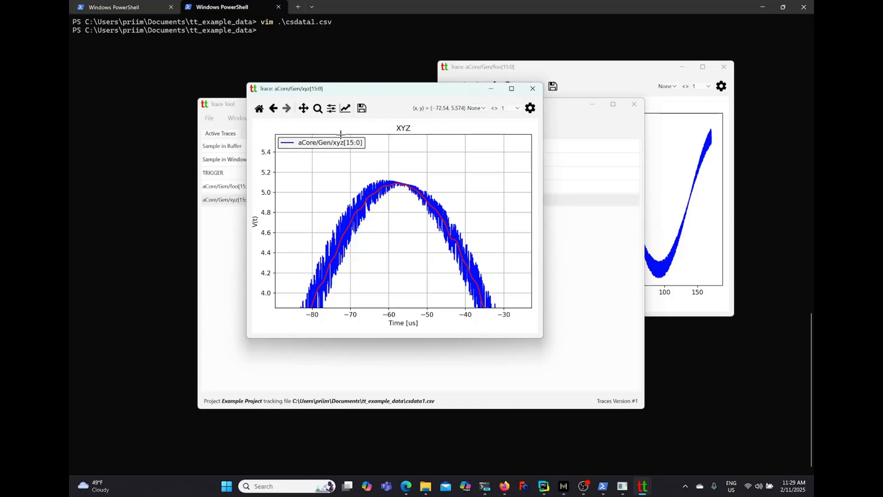
pyautogui.click(259, 108)
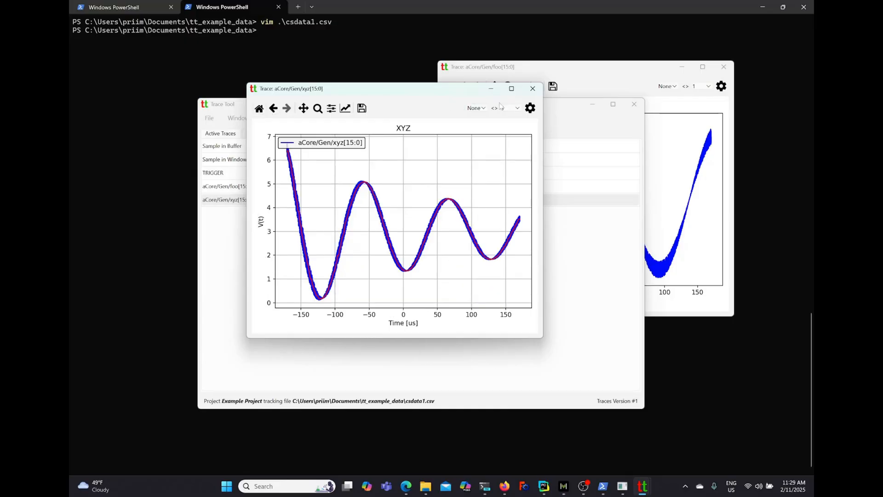
# Step: Add the min and max statistical functions to the XYZ trace in its configuration
pyautogui.click(531, 108)
pyautogui.moveTo(416, 87); pyautogui.dragTo(627, 108)
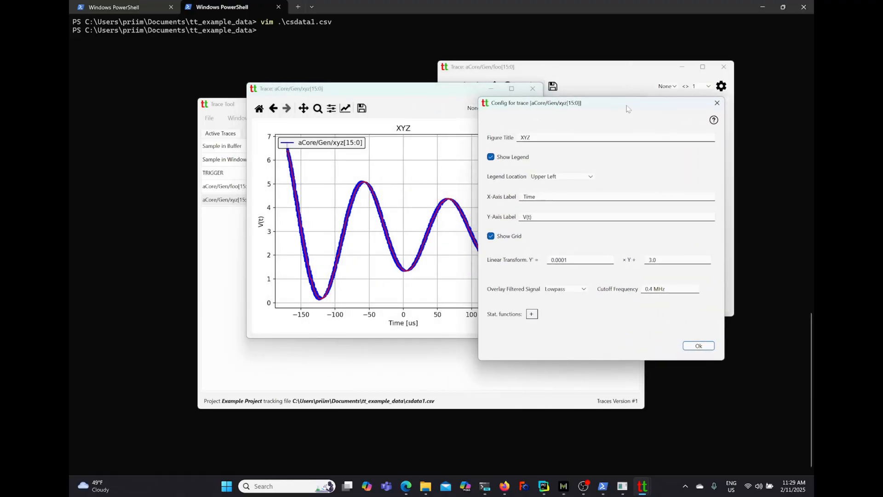
pyautogui.click(534, 317)
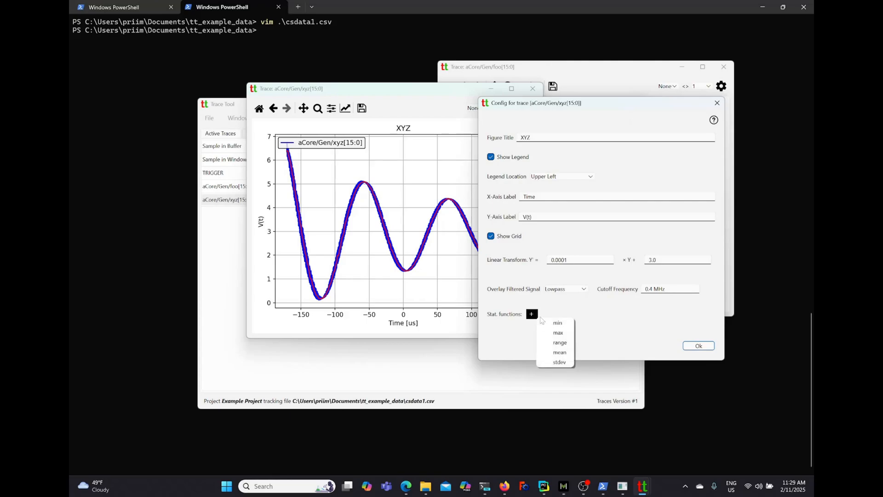
pyautogui.click(564, 323)
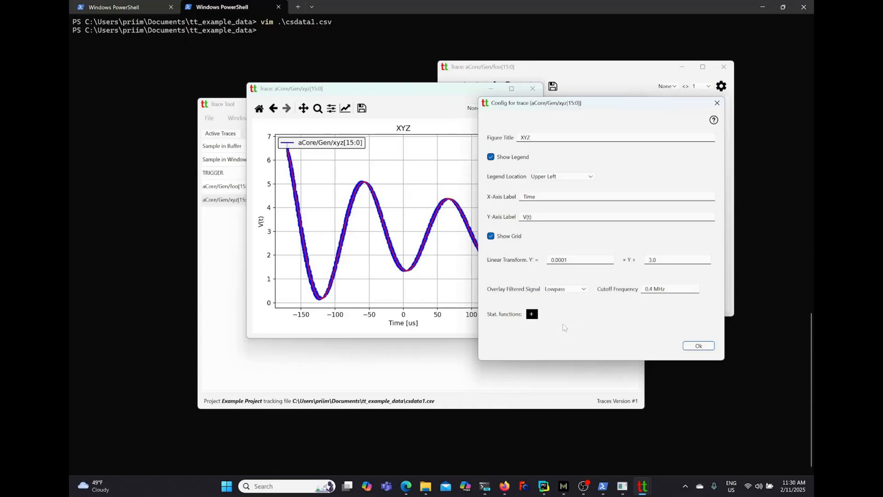
pyautogui.click(557, 317)
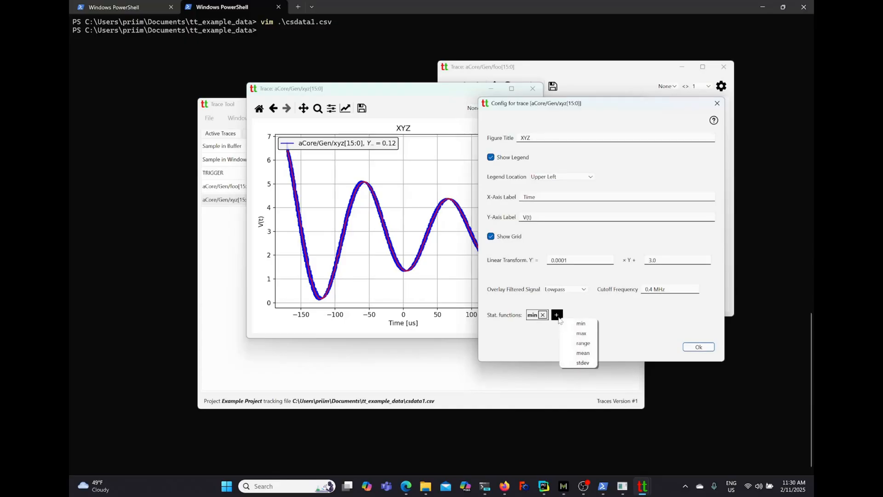
pyautogui.click(569, 334)
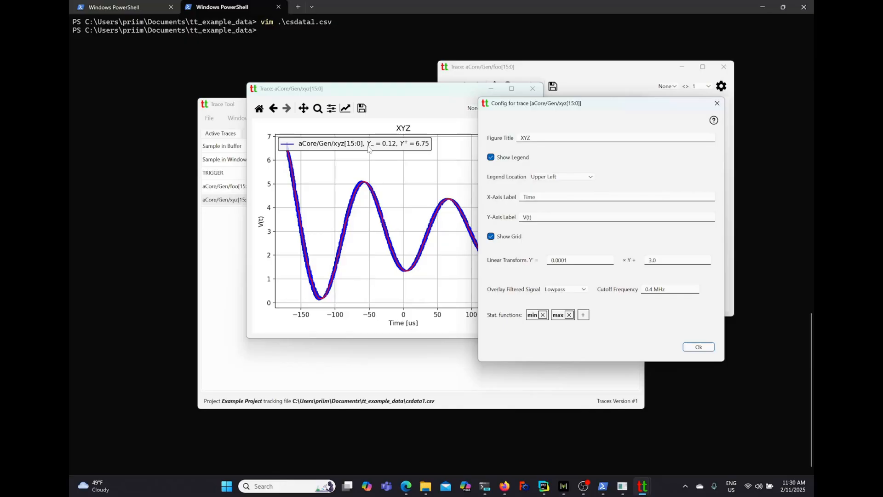
# Step: Hide the plot's legend and show it again, and turn off the grid
pyautogui.click(491, 158)
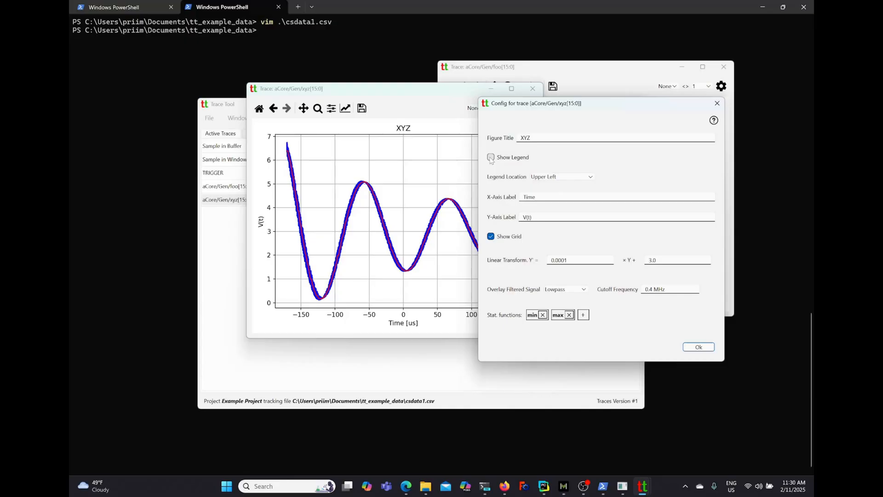
pyautogui.click(491, 157)
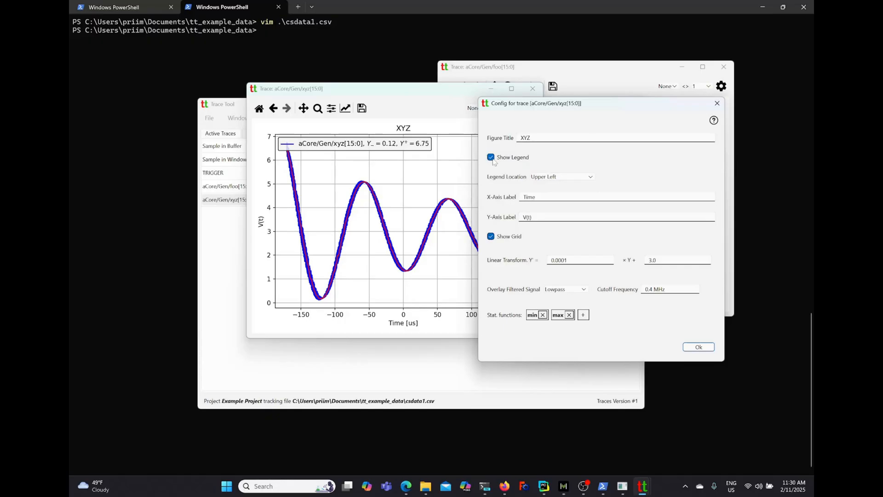
pyautogui.click(491, 236)
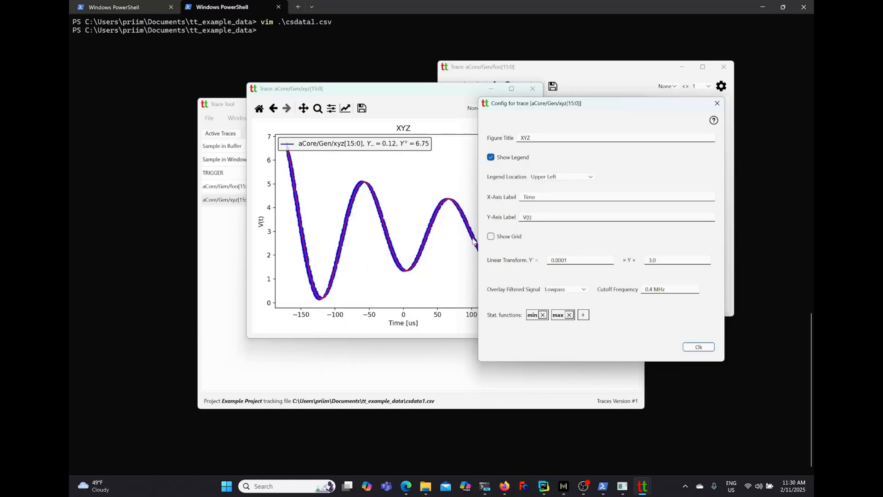
# Step: Show the list of statistical functions that can be added to the XYZ trace
pyautogui.moveTo(544, 105)
pyautogui.mouseDown()
pyautogui.moveTo(572, 88)
pyautogui.moveTo(575, 76)
pyautogui.mouseUp()
pyautogui.click(614, 285)
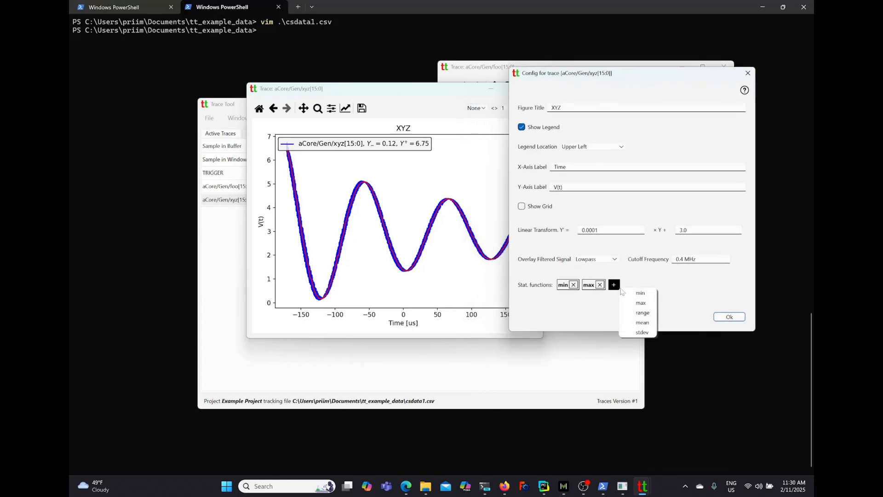
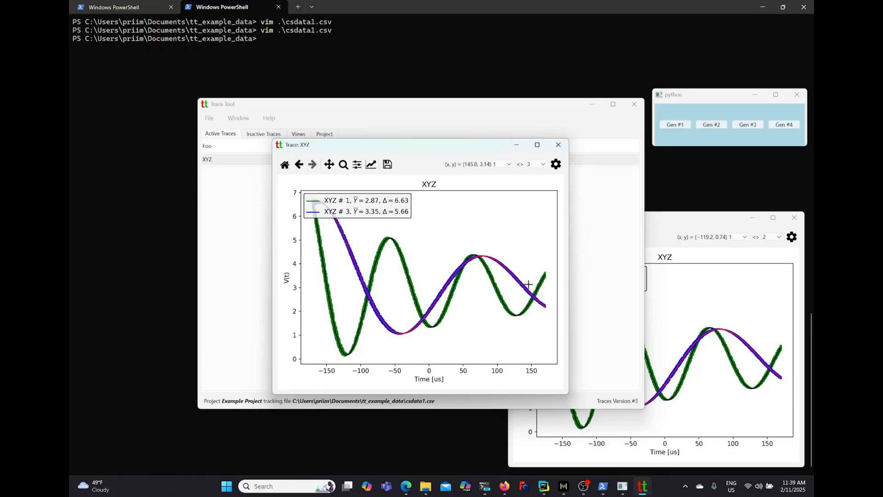
# Step: Close the XYZ version comparison plot and plot the latest version of the Foo trace
pyautogui.click(558, 145)
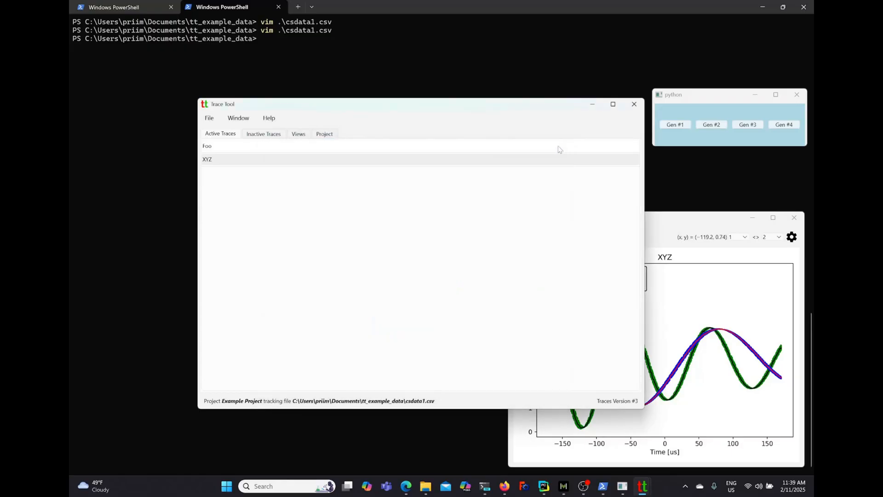
pyautogui.click(271, 136)
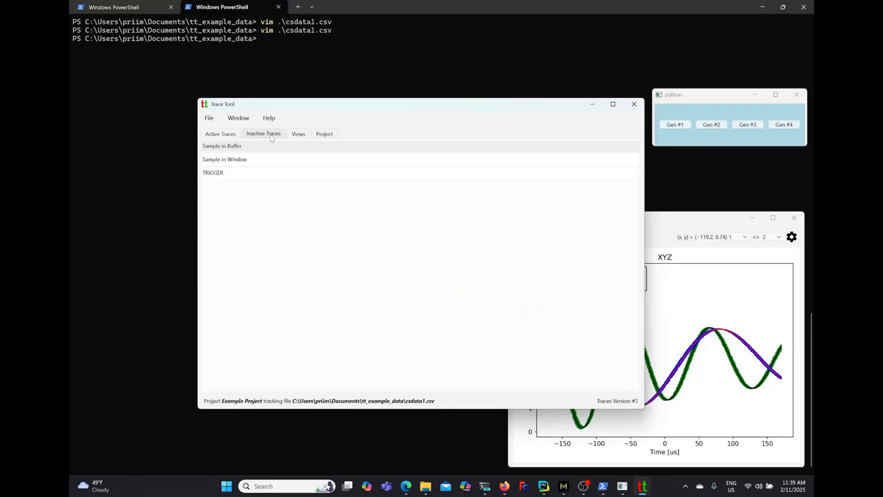
pyautogui.click(221, 133)
pyautogui.click(220, 148)
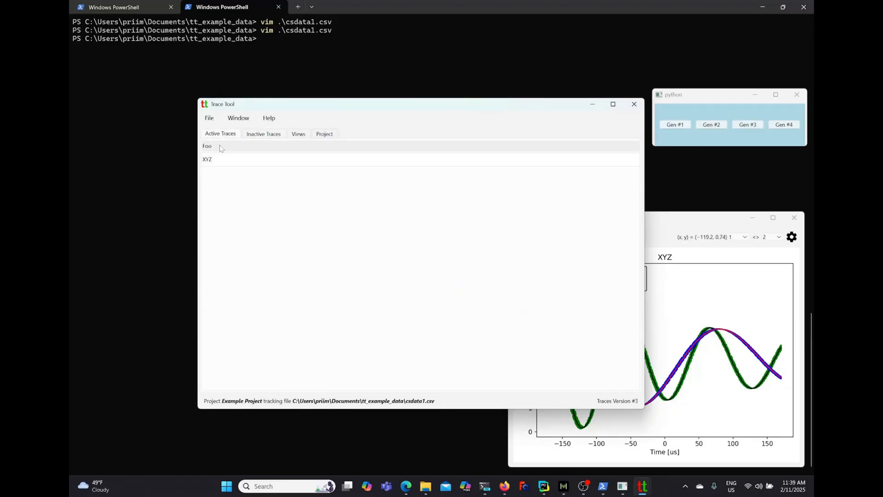
pyautogui.rightClick(220, 147)
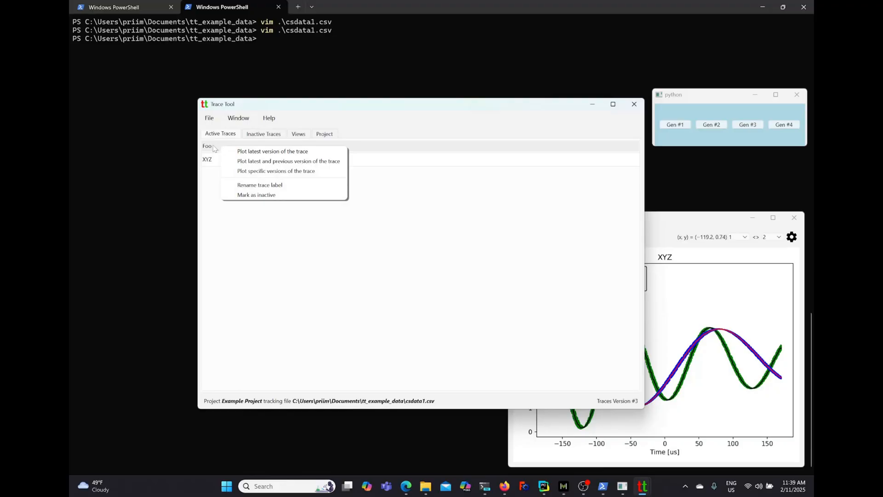
pyautogui.click(223, 152)
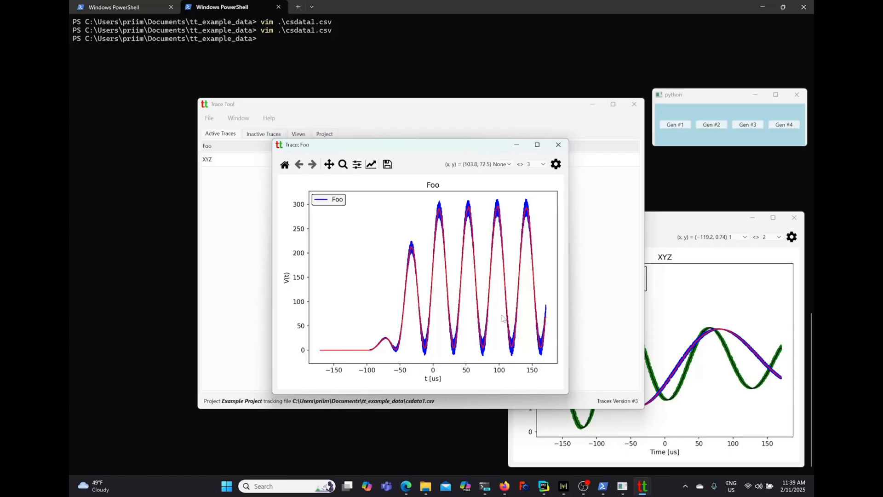
# Step: Set the Foo trace's figure title to J1 and close its plot
pyautogui.click(556, 164)
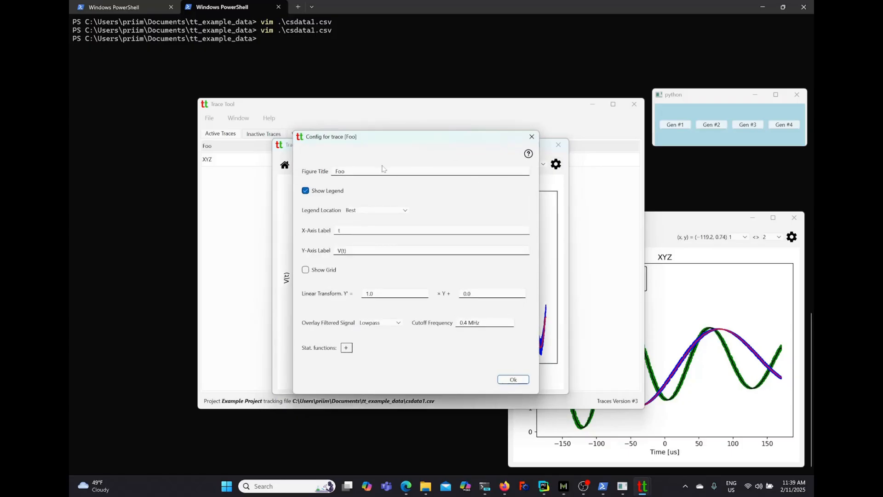
pyautogui.moveTo(350, 171); pyautogui.dragTo(329, 174)
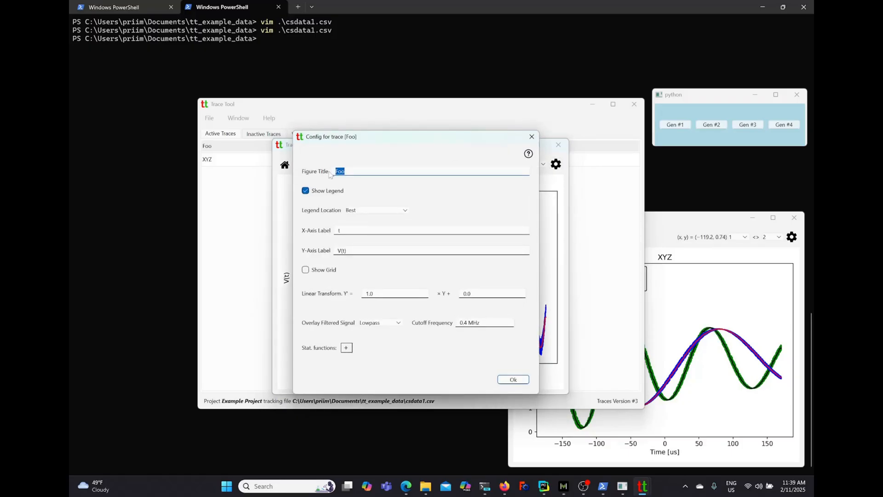
pyautogui.press('BackSpace')
pyautogui.click(514, 379)
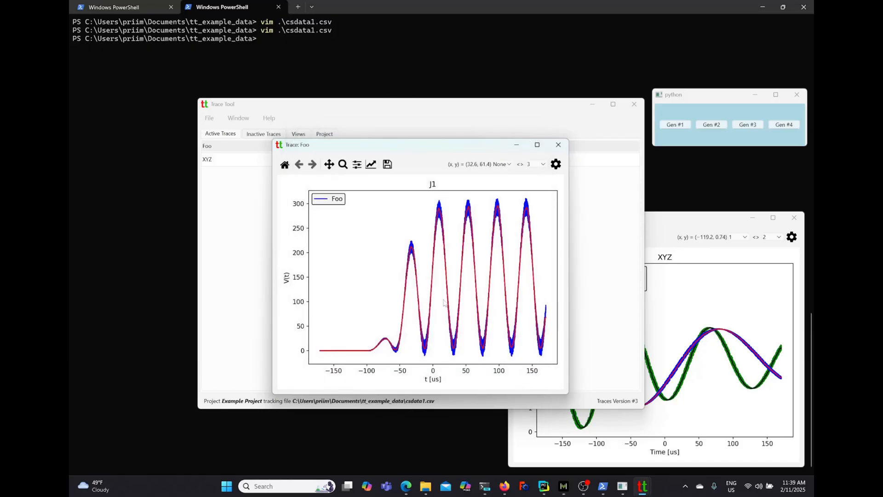
pyautogui.click(558, 145)
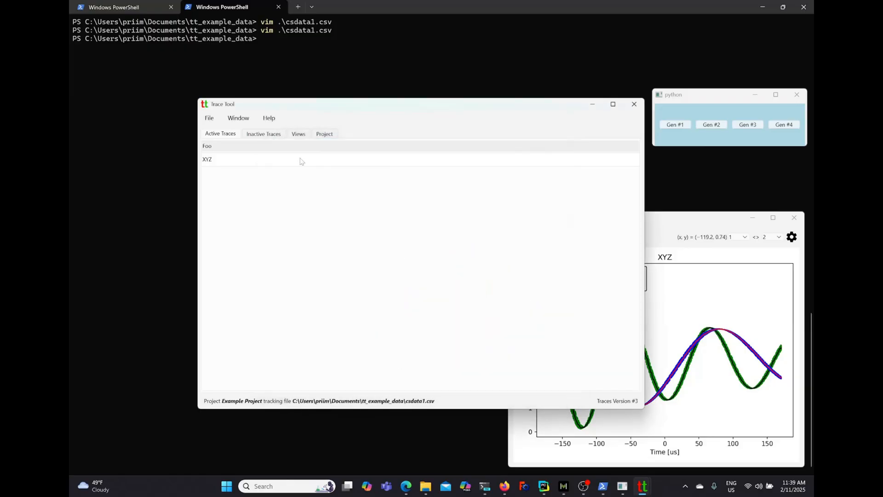
# Step: Rename the Foo trace label to J1
pyautogui.rightClick(222, 147)
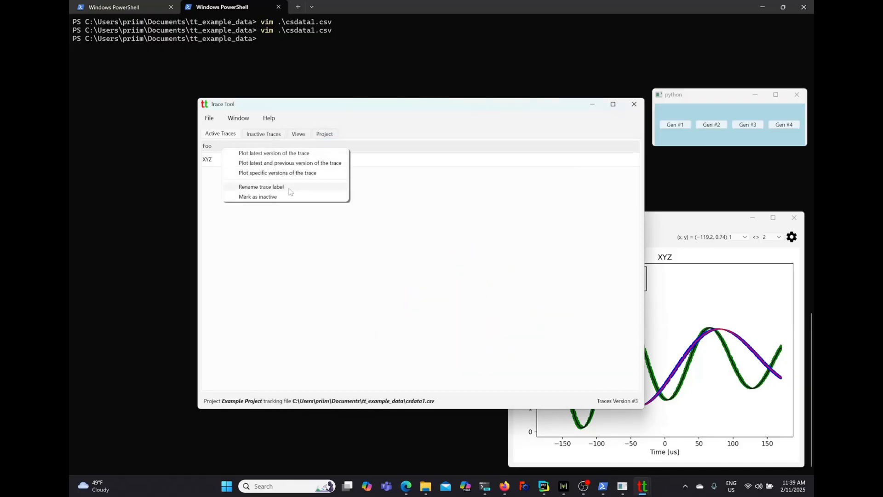
pyautogui.click(289, 188)
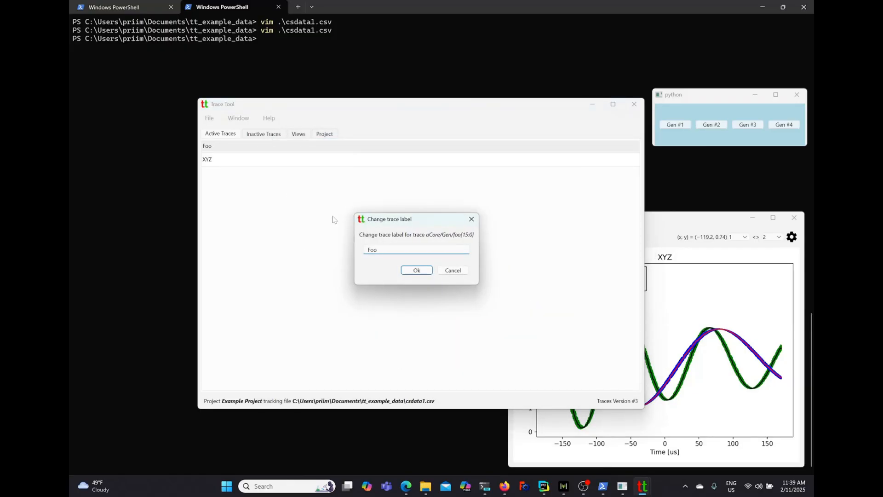
pyautogui.hotkey('ctrl', 'a')
pyautogui.press('BackSpace')
pyautogui.write('J1')
pyautogui.click(427, 273)
# Step: Rename the XYZ trace label to J2
pyautogui.rightClick(230, 161)
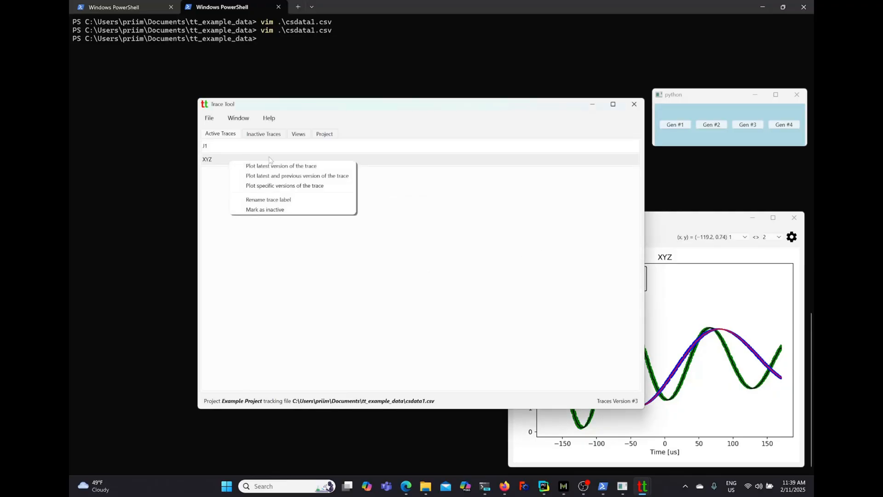
pyautogui.click(306, 203)
pyautogui.write('J')
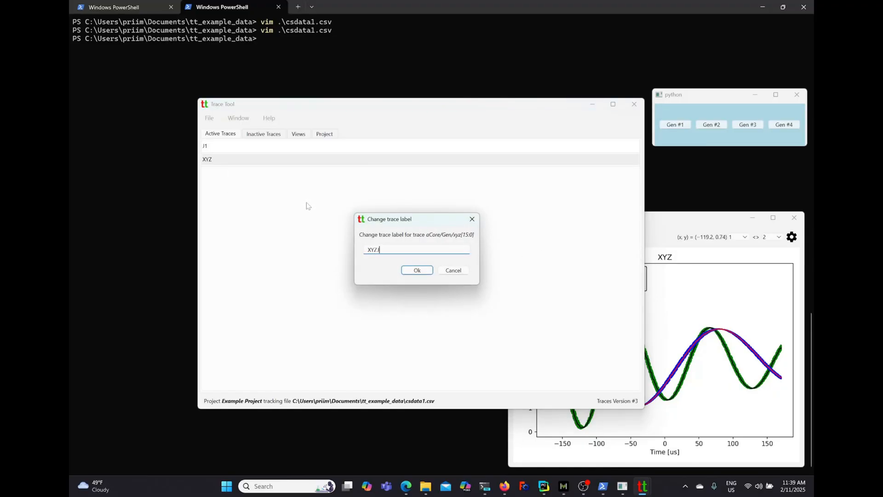
pyautogui.press('BackSpace')
pyautogui.press('BackSpace')
pyautogui.press('BackSpace')
pyautogui.press('BackSpace')
pyautogui.write('J2')
pyautogui.press('Return')
# Step: View the plots of the J2 and J1 traces in turn, closing each one
pyautogui.doubleClick(259, 161)
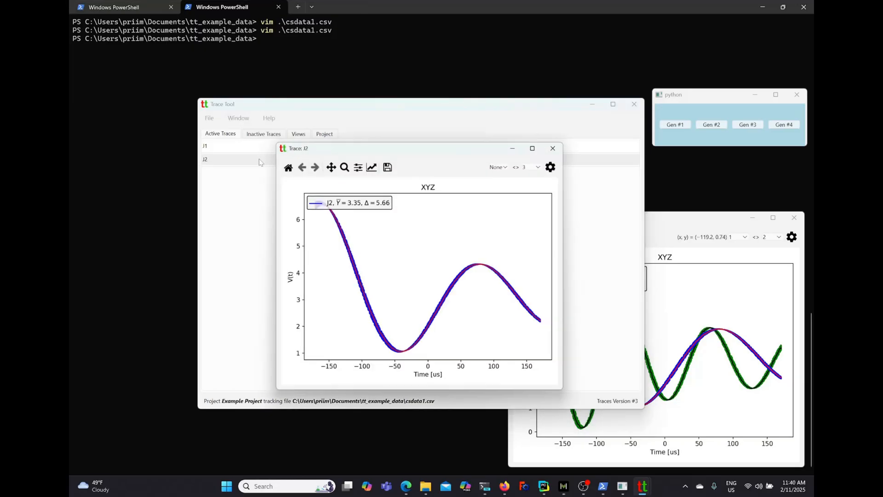
pyautogui.click(553, 148)
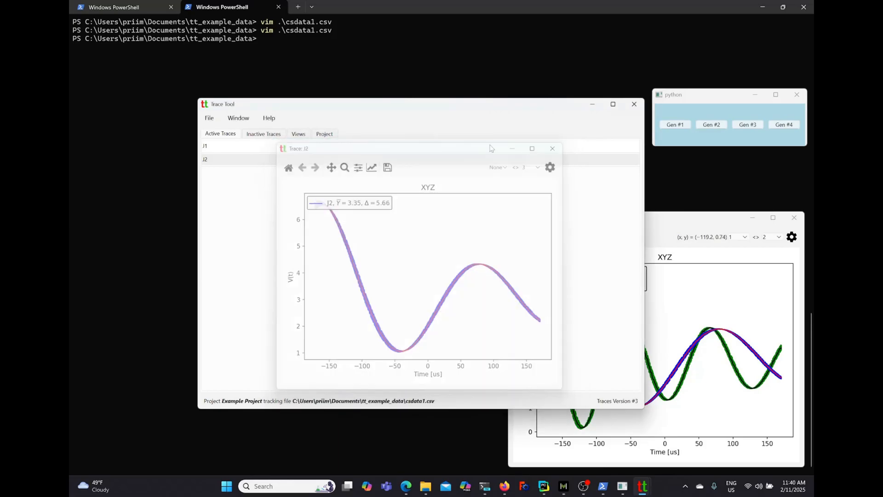
pyautogui.doubleClick(368, 147)
pyautogui.click(554, 147)
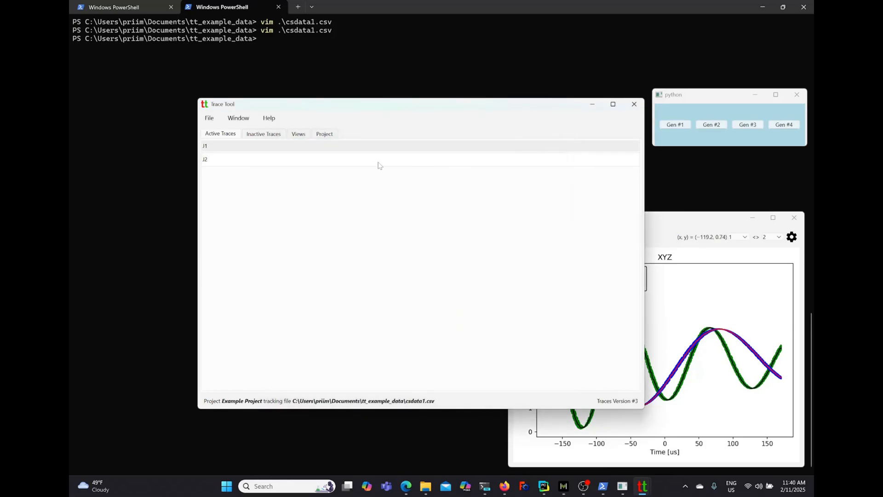
# Step: Check the linear transform multiplier in the J2 trace's configuration and close its plot
pyautogui.doubleClick(324, 160)
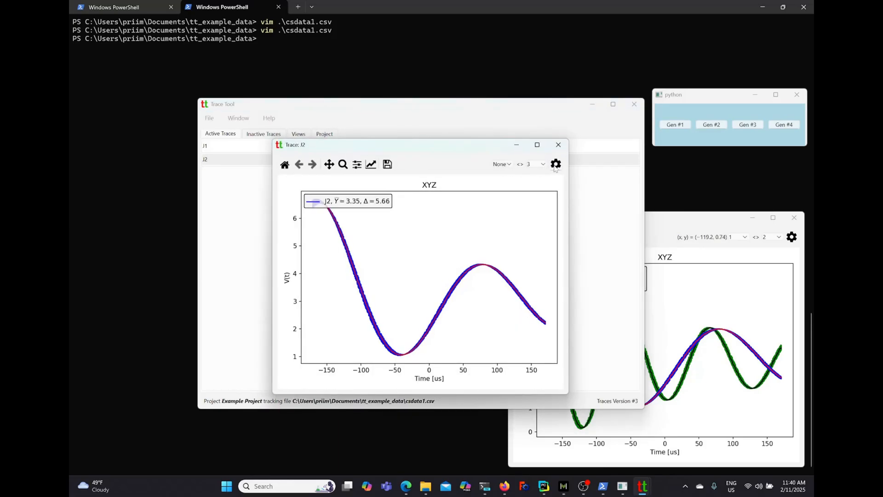
pyautogui.click(555, 166)
pyautogui.moveTo(393, 294); pyautogui.dragTo(334, 294)
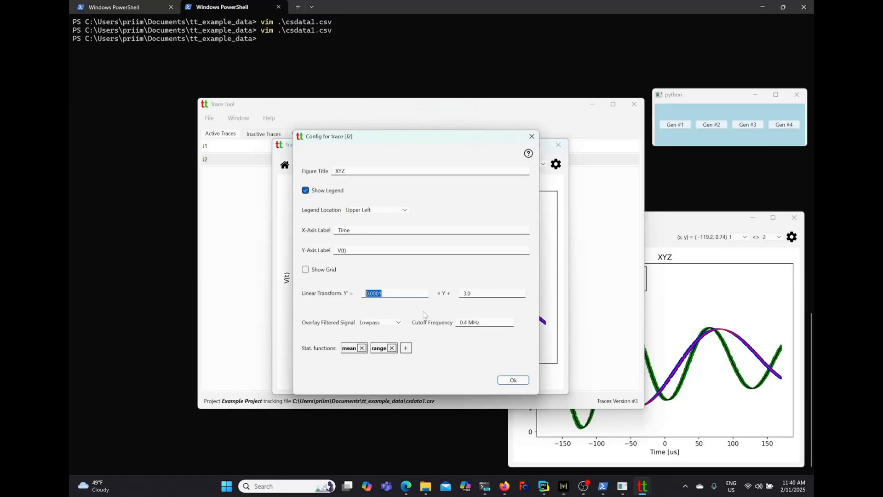
pyautogui.click(513, 382)
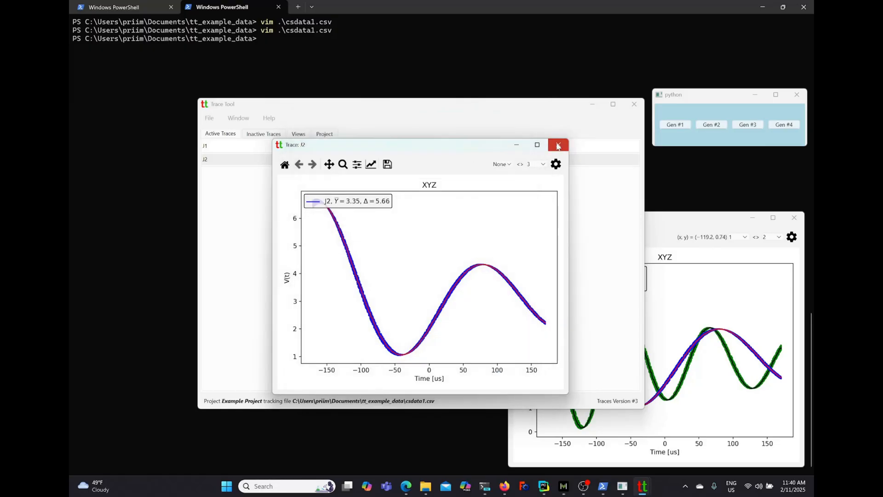
pyautogui.click(558, 145)
# Step: Plot the J1 trace and set its linear transform multiplier to 0.0001
pyautogui.doubleClick(457, 149)
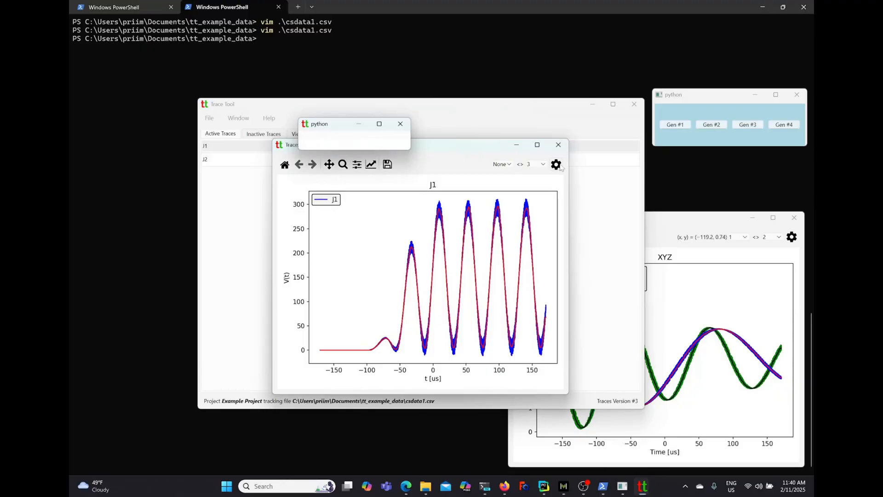
pyautogui.click(559, 165)
pyautogui.moveTo(383, 295); pyautogui.dragTo(316, 295)
pyautogui.write('0.0001')
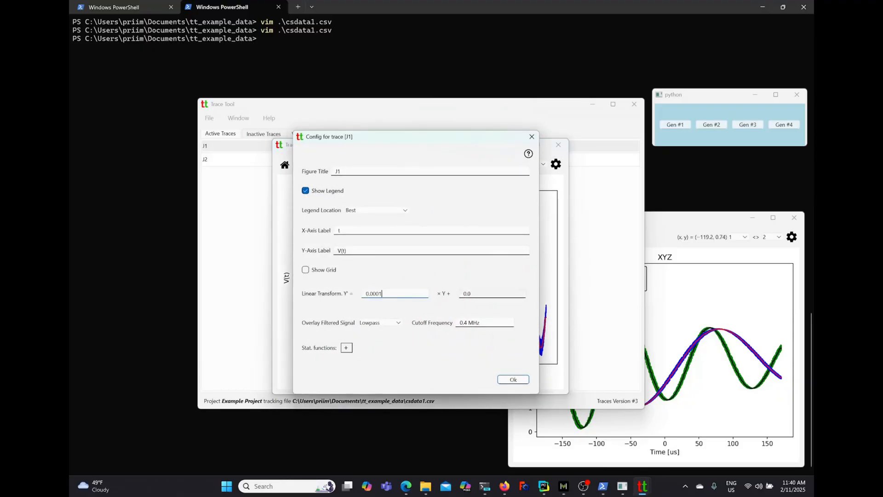
pyautogui.click(519, 380)
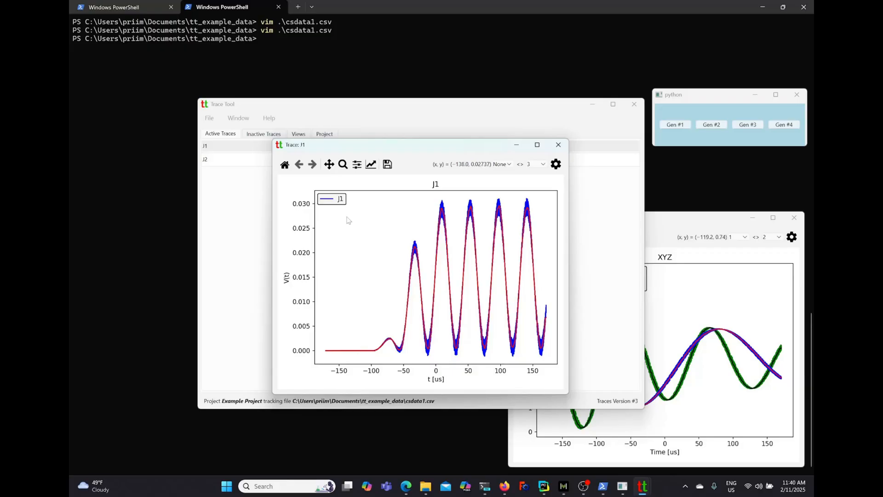
# Step: Set the J1 trace's Y-axis label to J(t) and close its plot
pyautogui.click(555, 165)
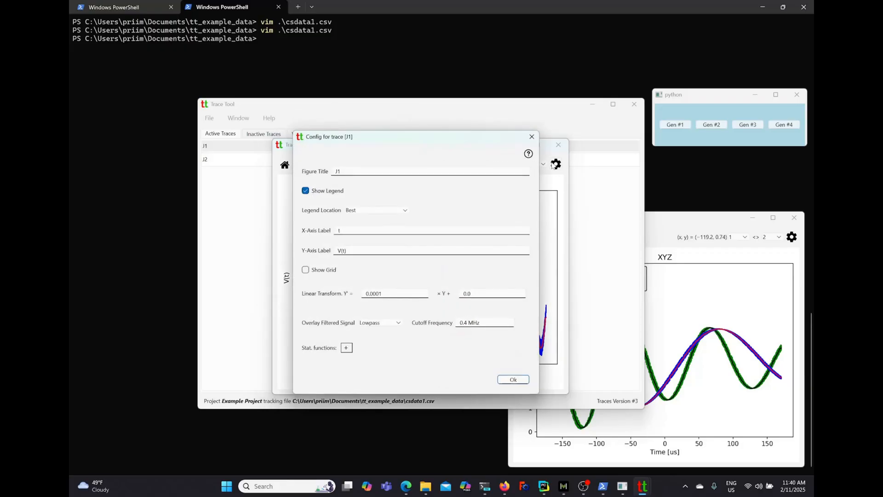
pyautogui.moveTo(361, 250); pyautogui.dragTo(339, 251)
pyautogui.write('J(t)')
pyautogui.press('Return')
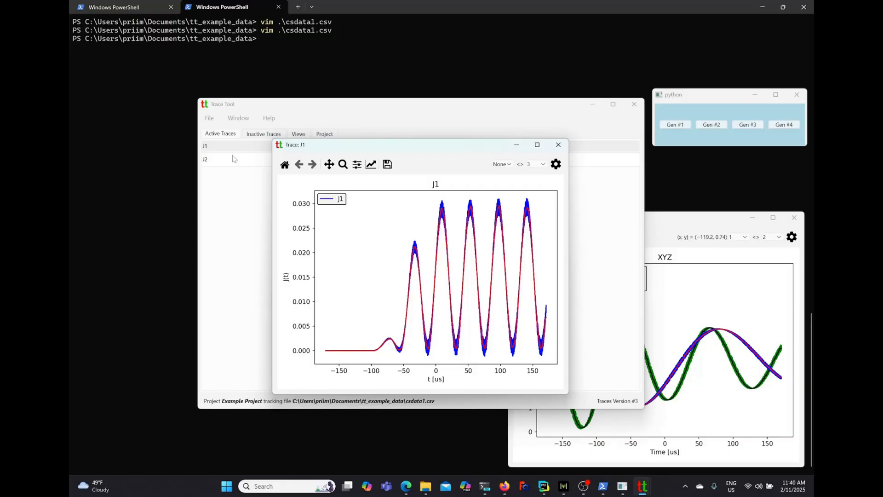
pyautogui.click(559, 145)
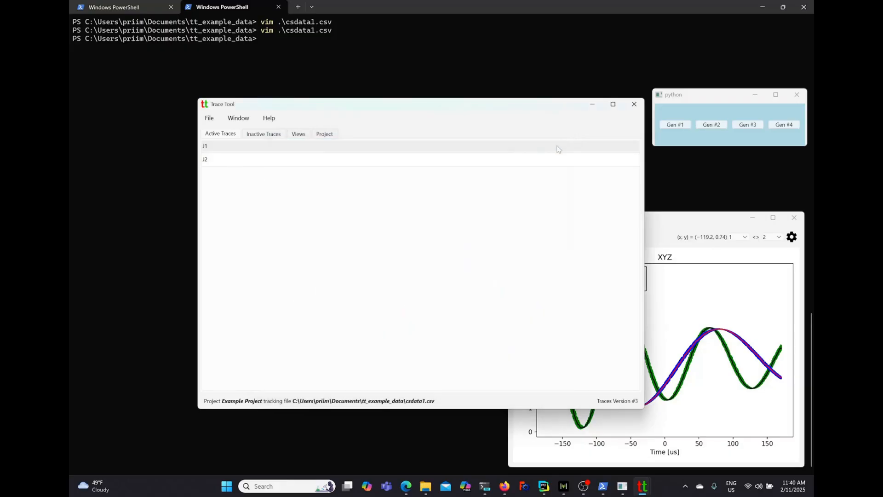
# Step: Create a derivative trace named Total Current [raw] with the Add function, using J1 and J2 as its source traces
pyautogui.click(211, 118)
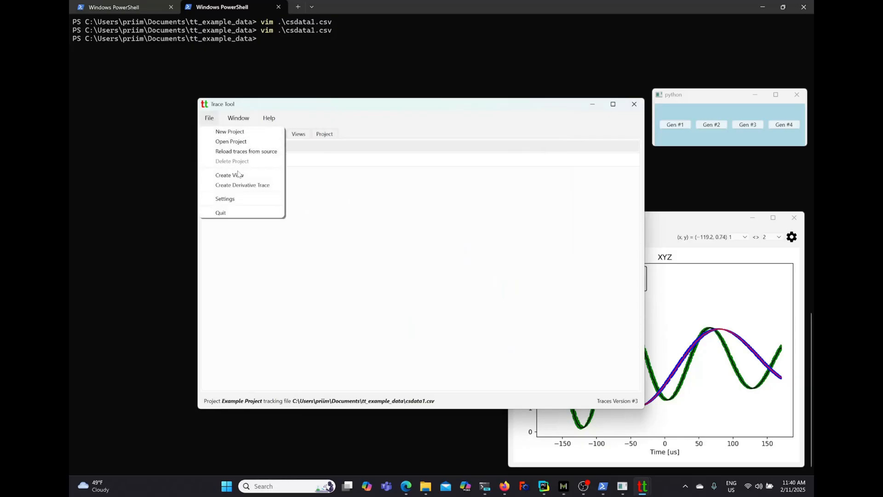
pyautogui.click(261, 186)
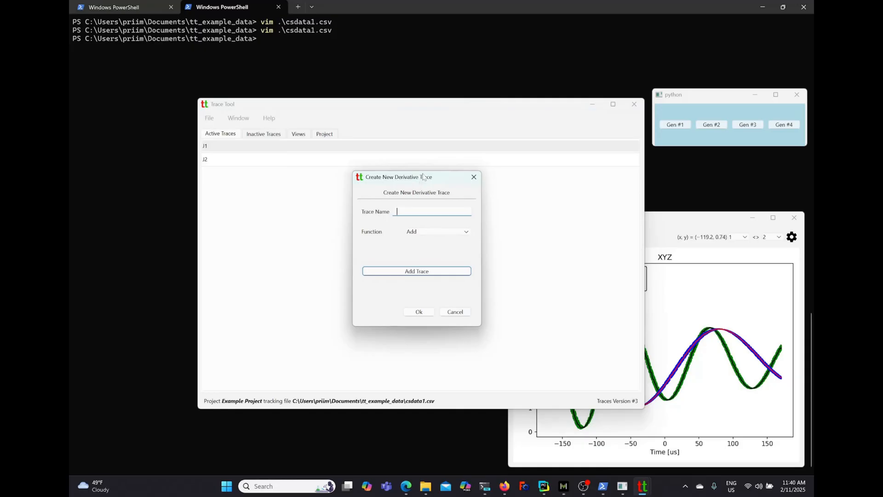
pyautogui.write('Total Current')
pyautogui.write('[raw')
pyautogui.click(432, 272)
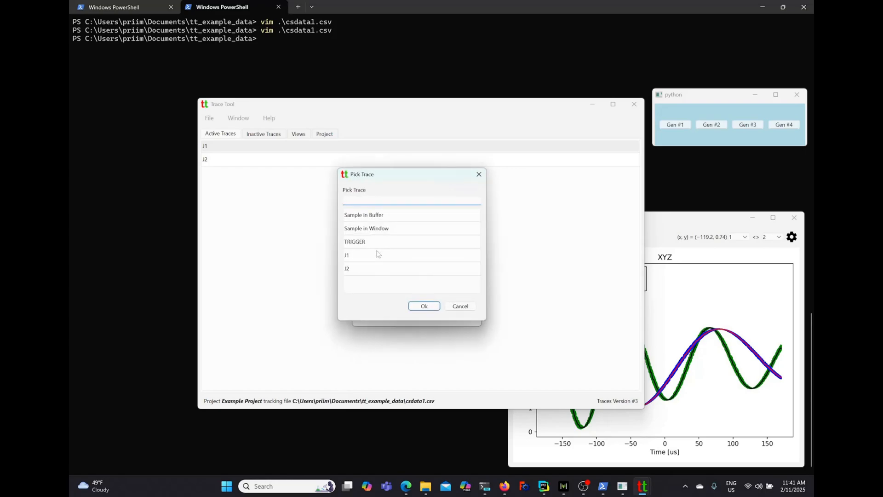
pyautogui.doubleClick(364, 254)
pyautogui.click(427, 263)
pyautogui.click(368, 271)
pyautogui.doubleClick(368, 271)
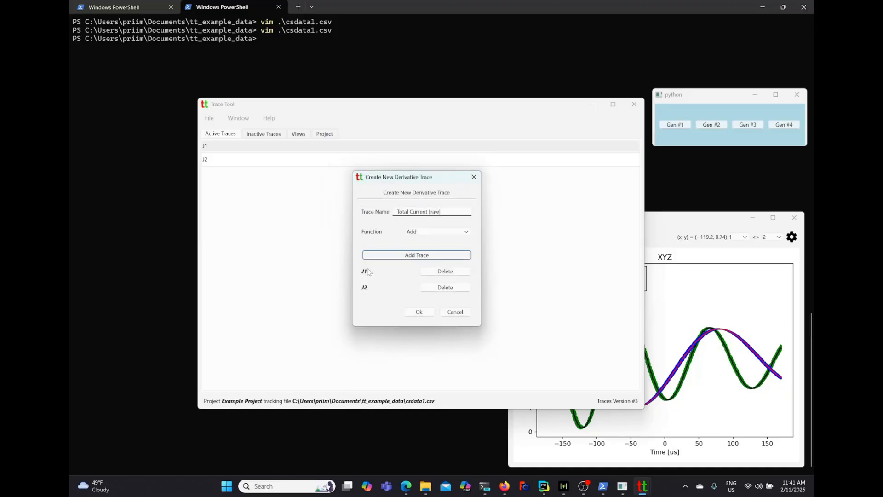
pyautogui.click(432, 313)
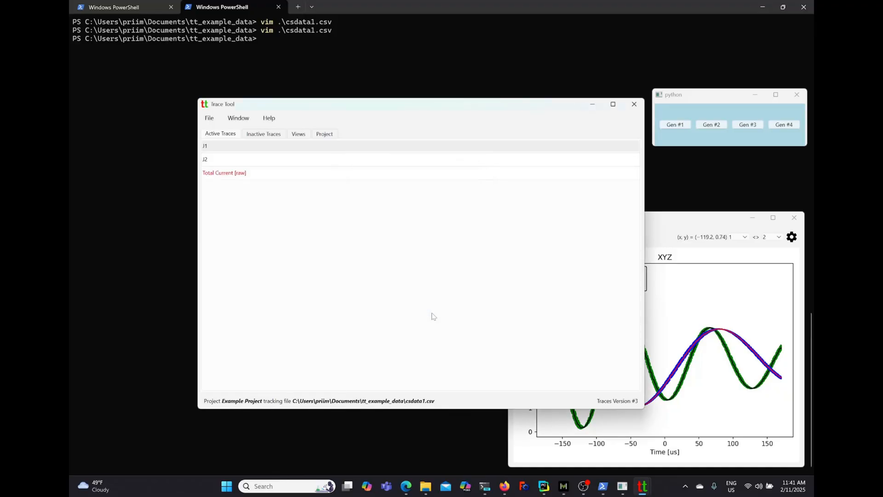
# Step: Close the XYZ view and plot the Total Current [raw] and J1 traces side by side for comparison
pyautogui.doubleClick(225, 174)
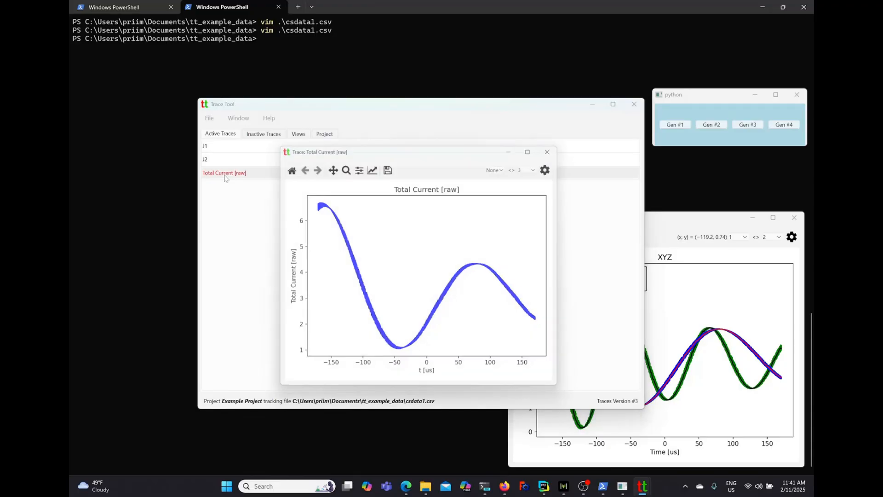
pyautogui.moveTo(399, 148); pyautogui.dragTo(331, 185)
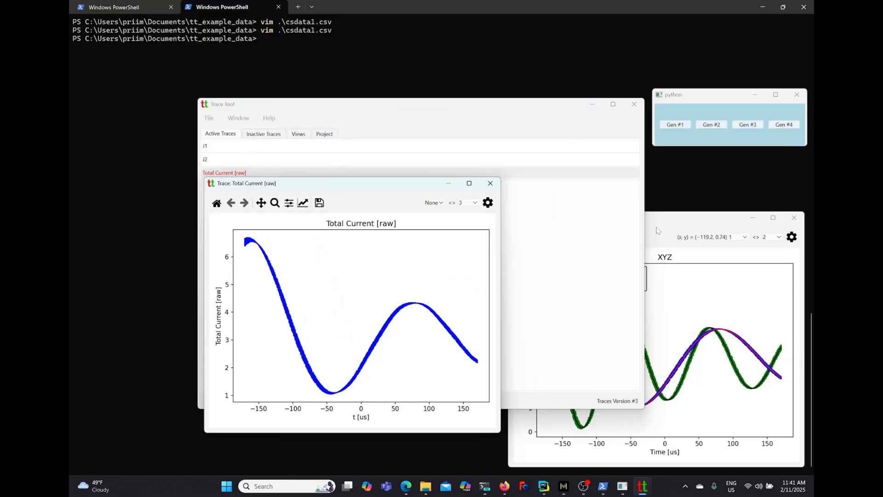
pyautogui.click(794, 217)
pyautogui.doubleClick(427, 151)
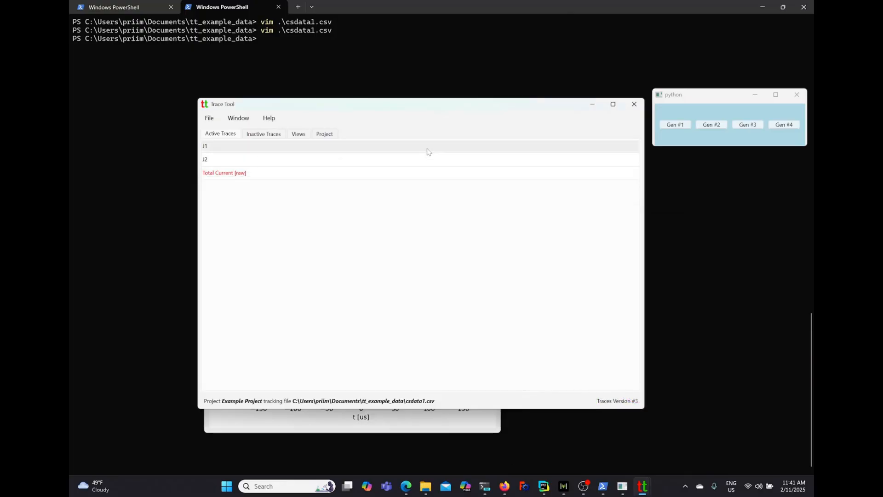
pyautogui.moveTo(407, 147); pyautogui.dragTo(672, 146)
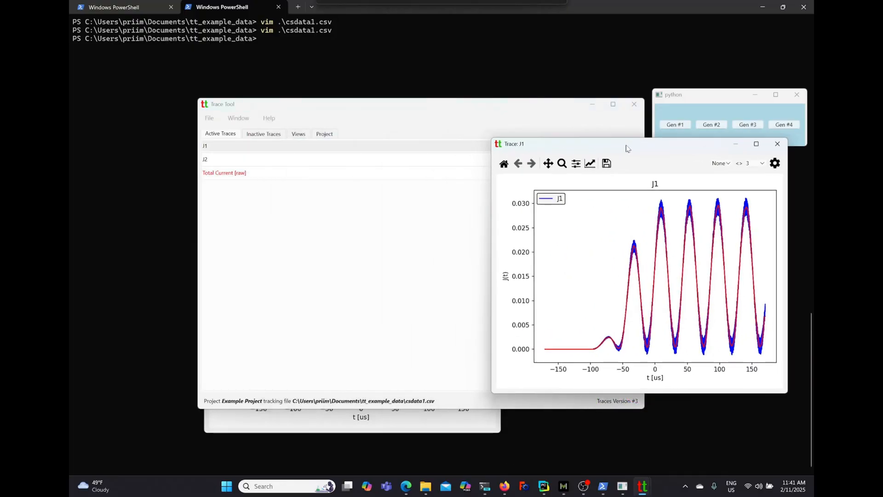
pyautogui.click(481, 433)
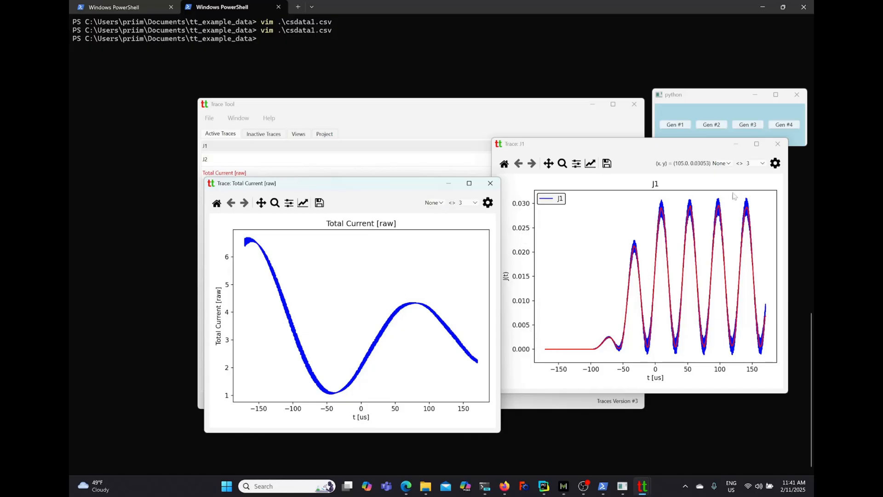
# Step: Set the J1 trace's linear transform multiplier to 0.01 and close its plot
pyautogui.click(775, 163)
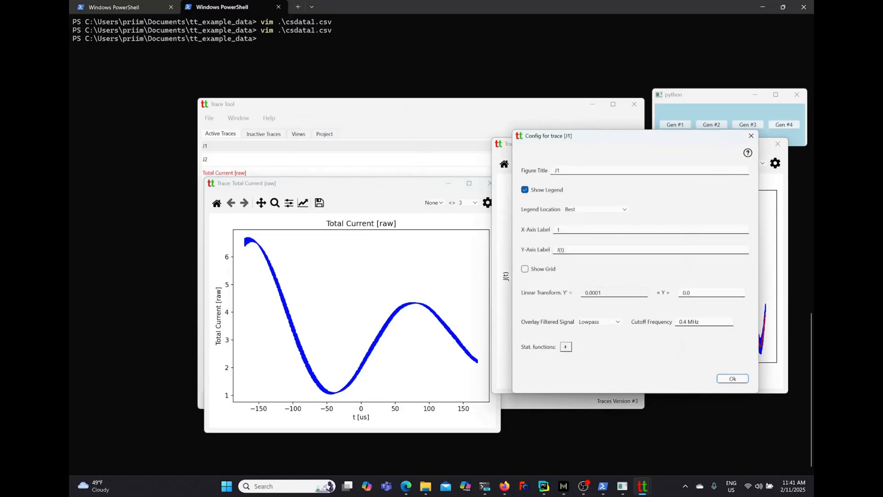
pyautogui.click(603, 292)
pyautogui.press('BackSpace')
pyautogui.press('BackSpace')
pyautogui.press('Return')
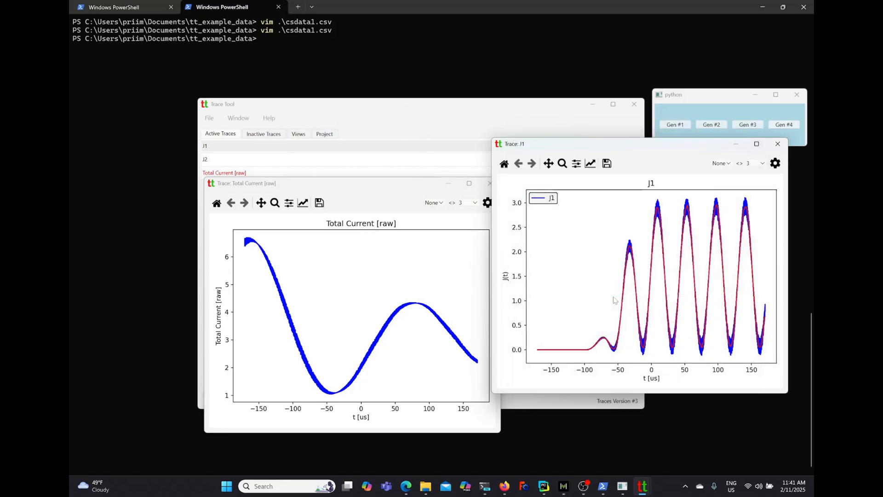
pyautogui.click(778, 143)
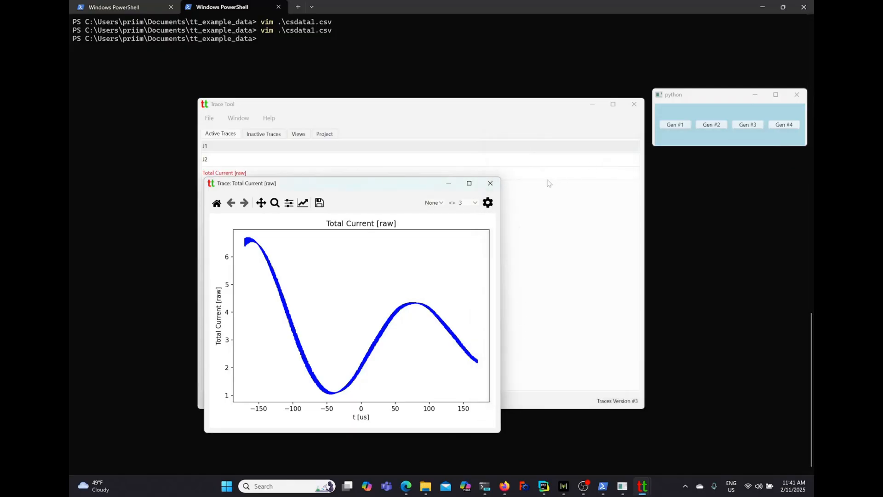
# Step: Replot the Total Current [raw] trace to check the effect of the new J1 scaling, and close the plot
pyautogui.click(491, 183)
pyautogui.doubleClick(308, 172)
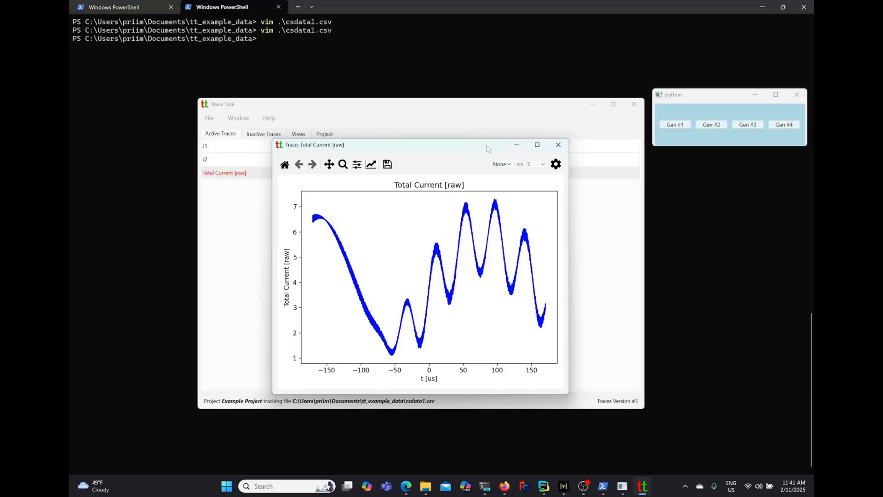
pyautogui.moveTo(462, 152)
pyautogui.mouseDown()
pyautogui.moveTo(580, 167)
pyautogui.moveTo(616, 182)
pyautogui.mouseUp()
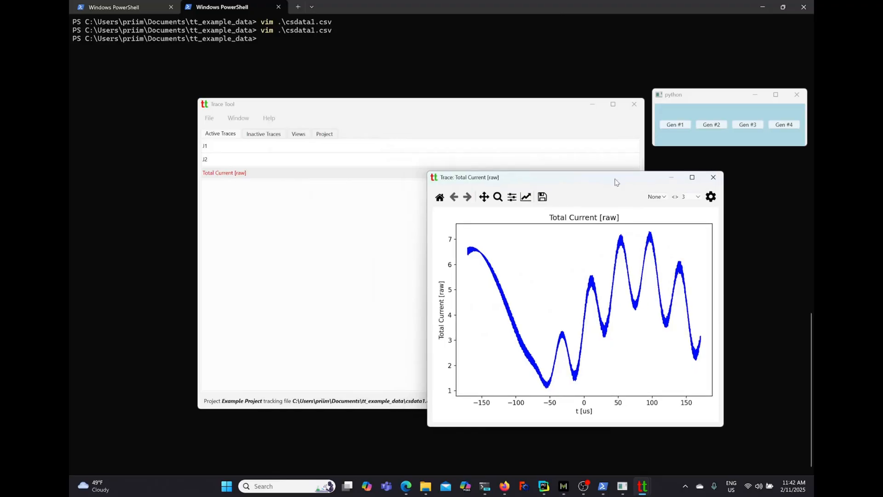
pyautogui.click(714, 177)
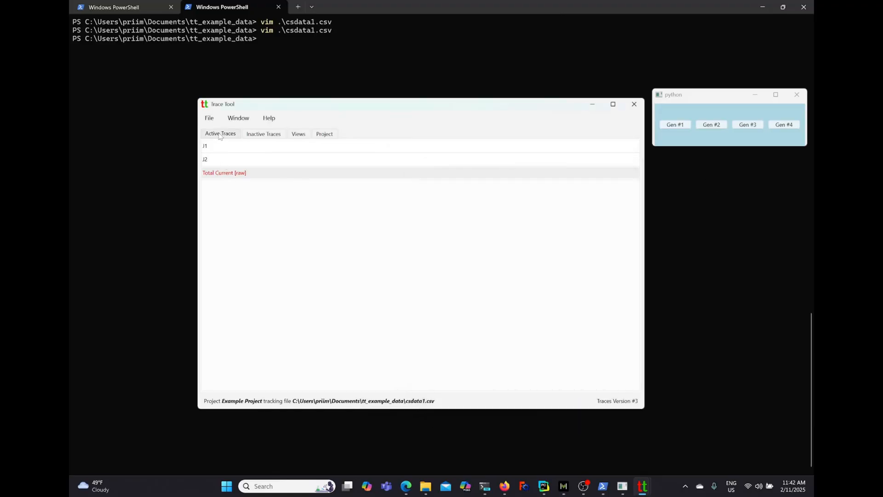